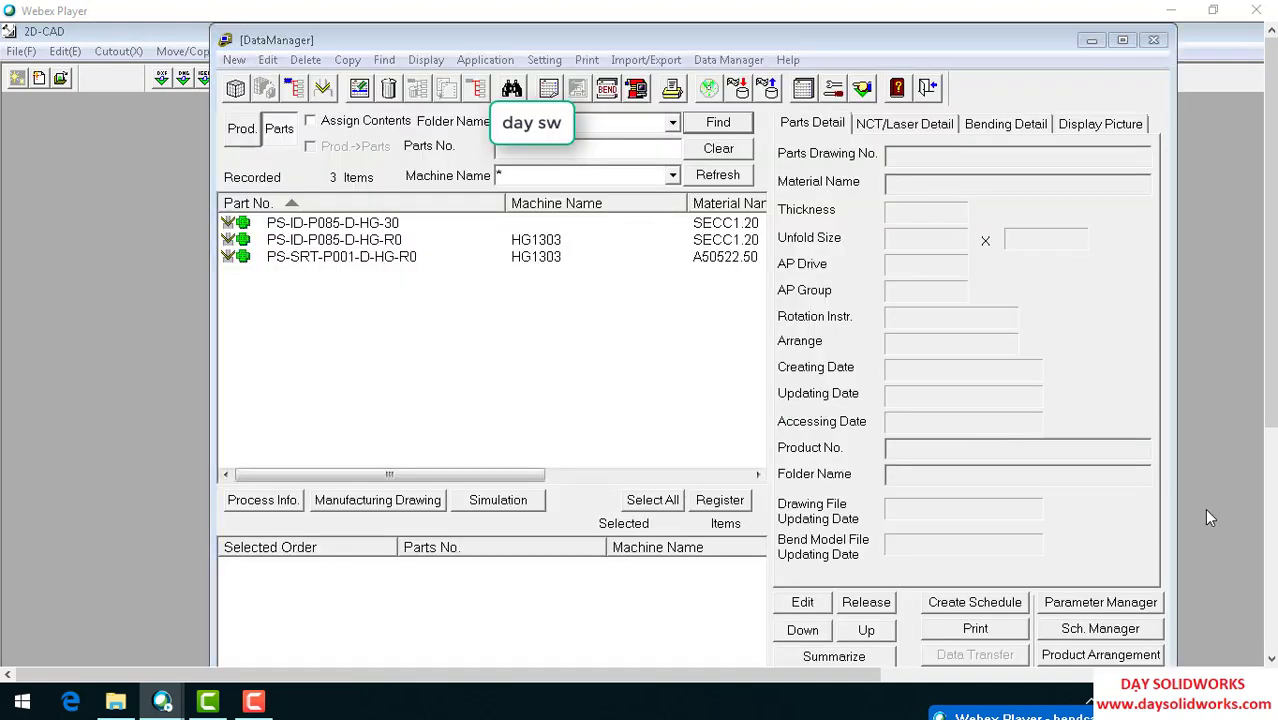
Refresh the parts list, add PS-ID-P085-D-HG-30 to the selected parts, and load it into Dr.ABE_Bend
click(722, 178)
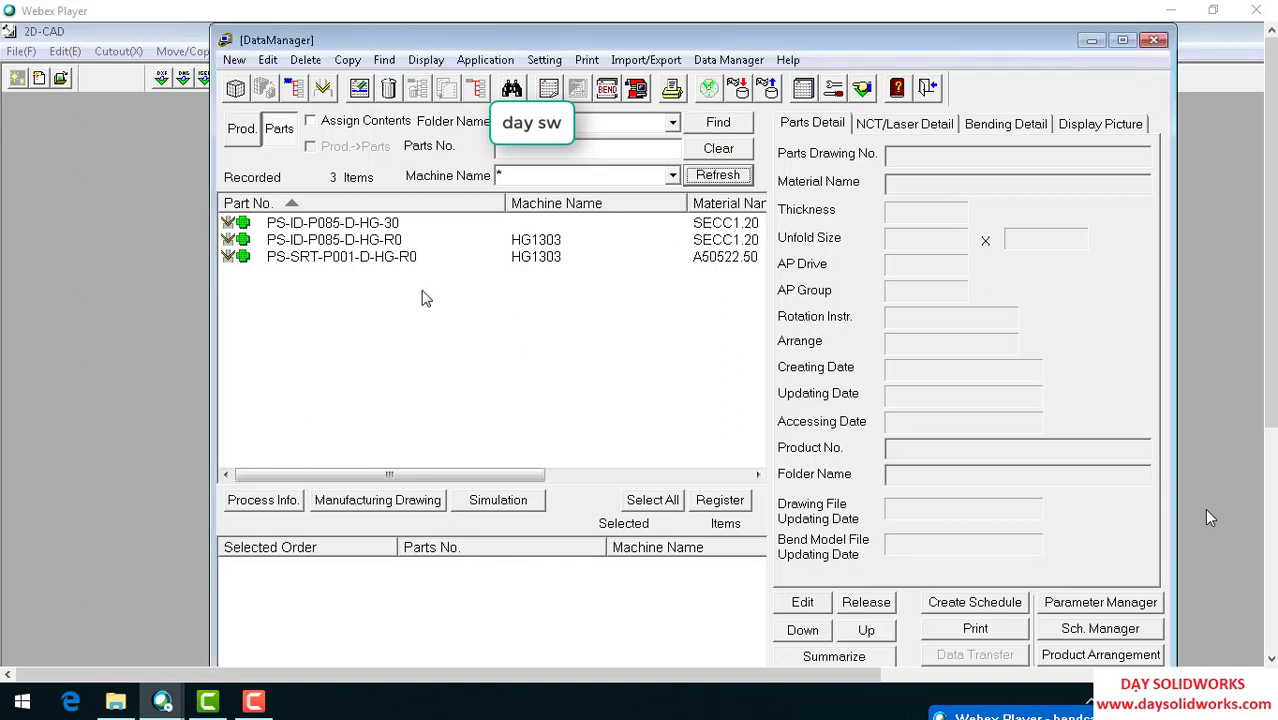
double_click(396, 226)
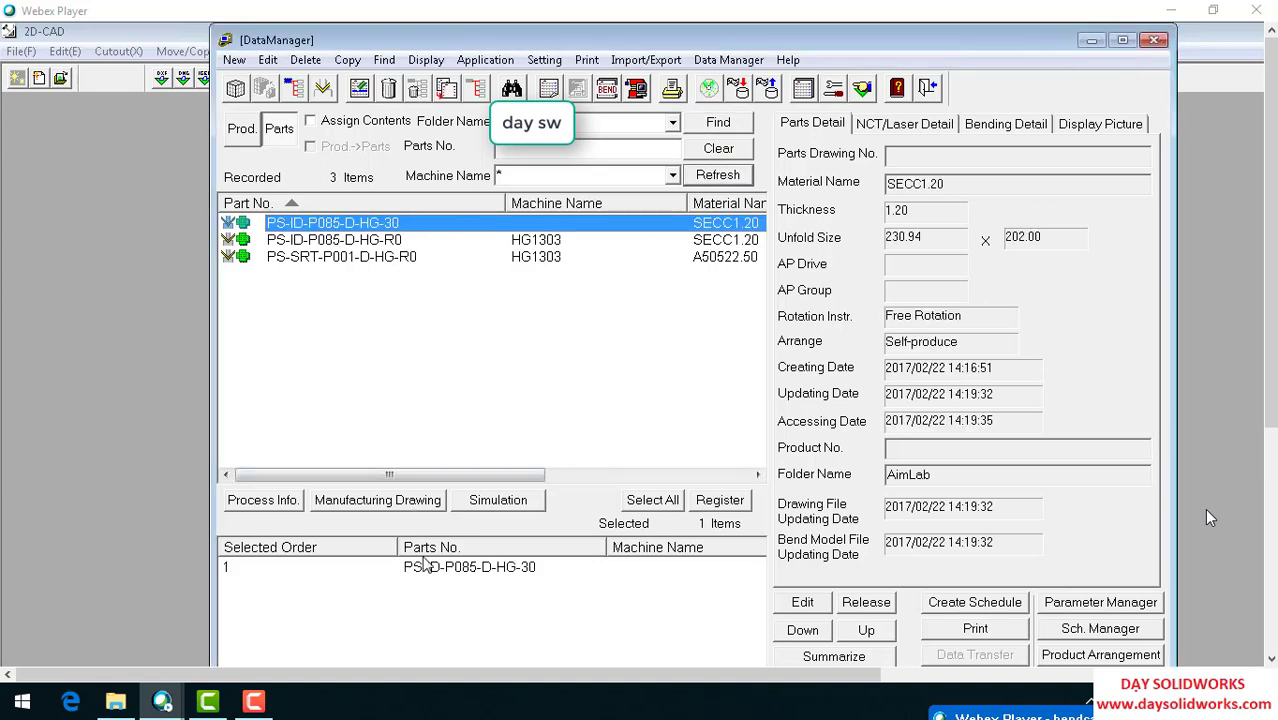
click(425, 566)
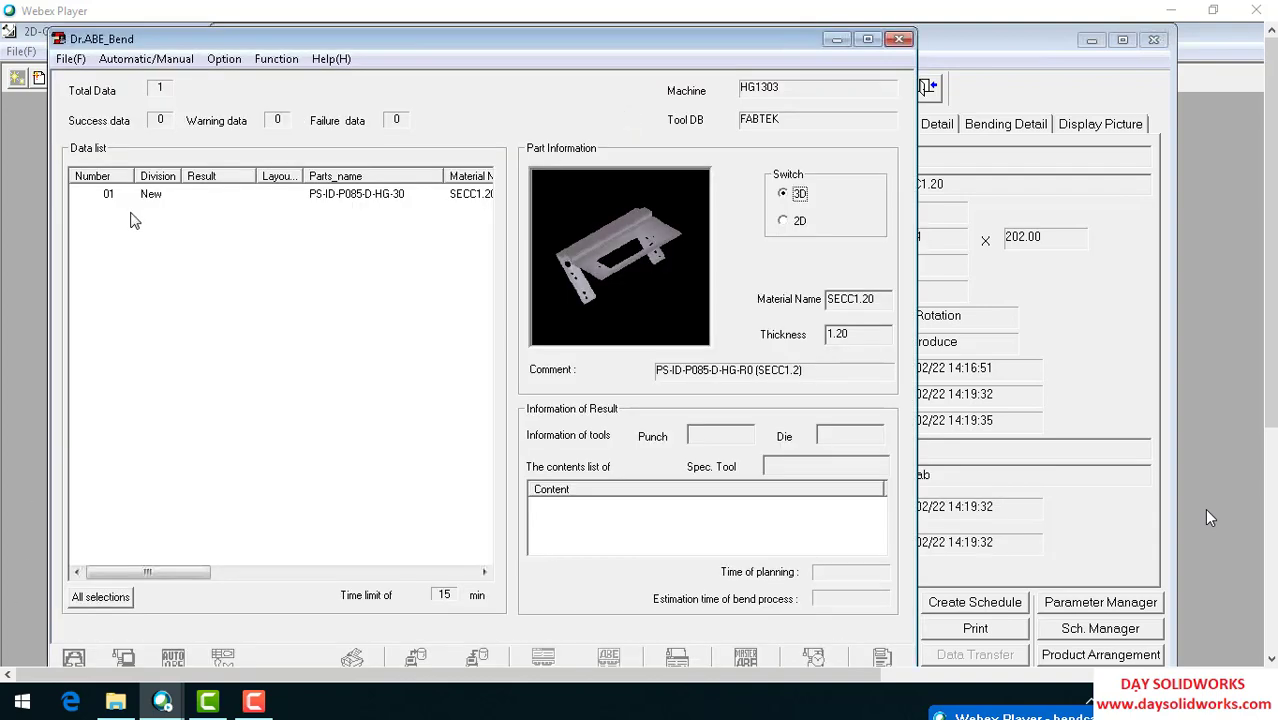
Open data entry 01, PS-ID-P085-D-HG-30, in BendCAM for manual bend setup
click(142, 199)
click(124, 657)
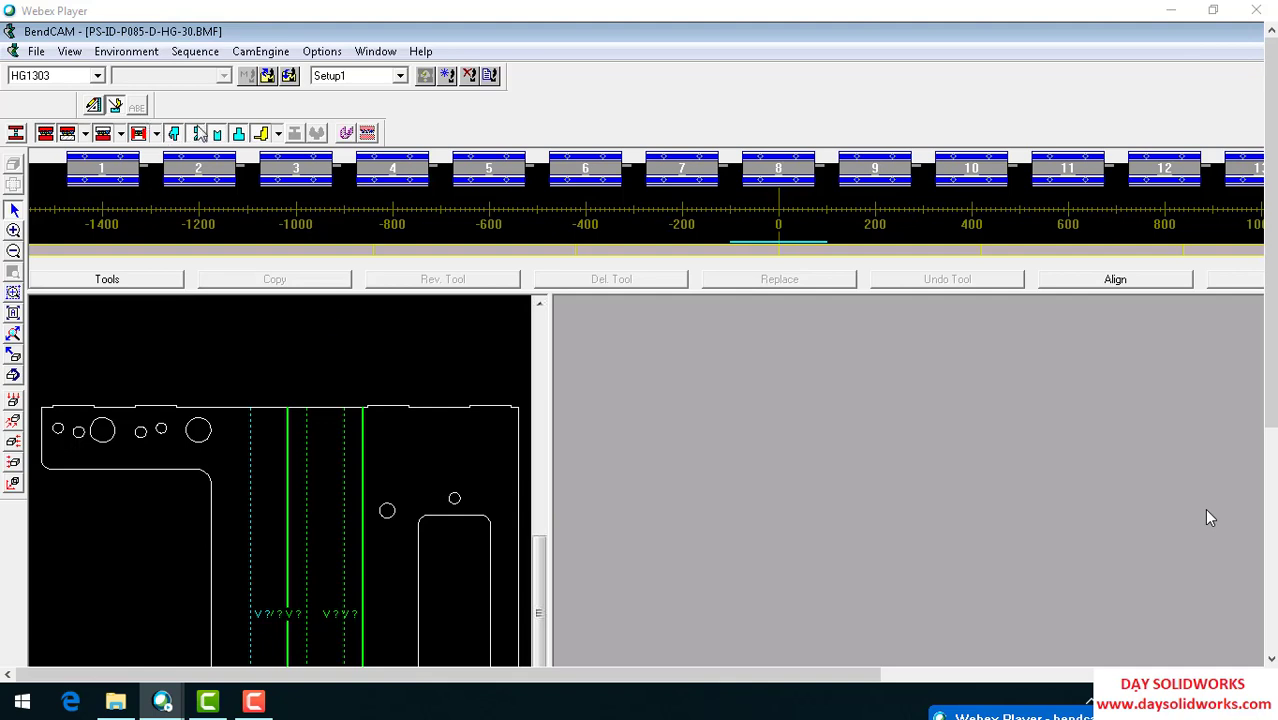
click(135, 131)
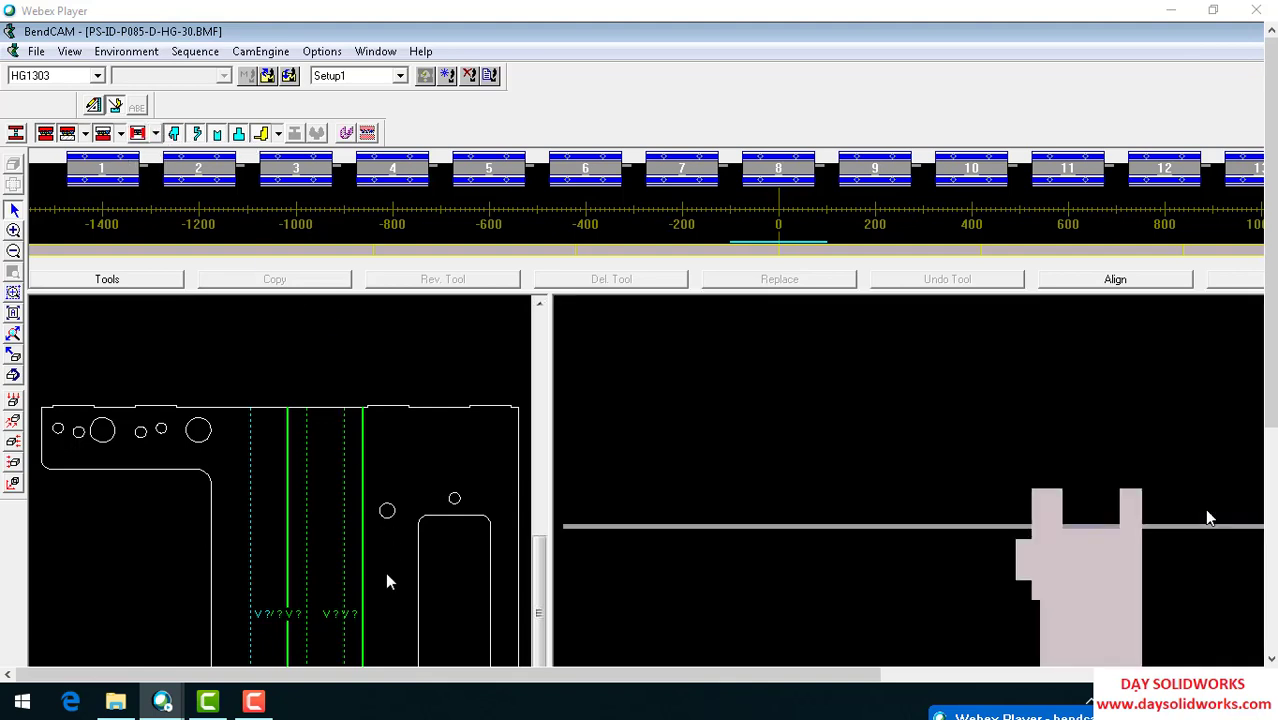
scroll(334, 666, up, 4)
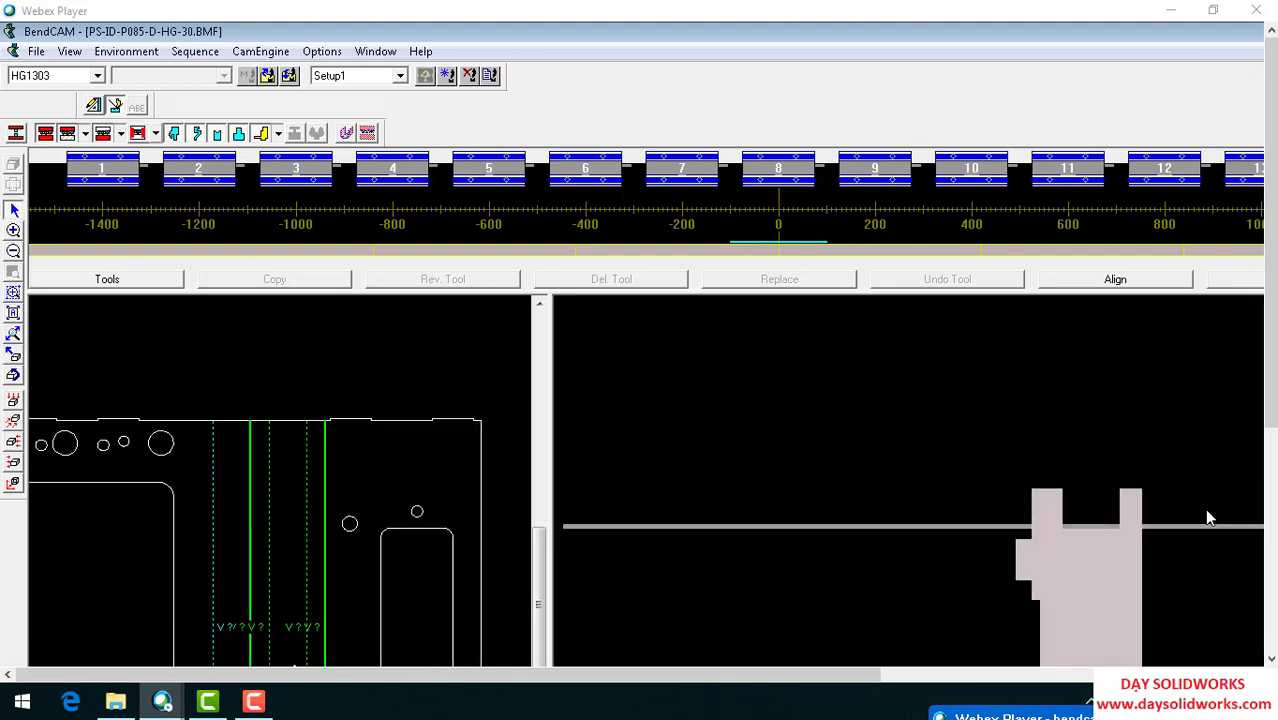
scroll(333, 643, down, 2)
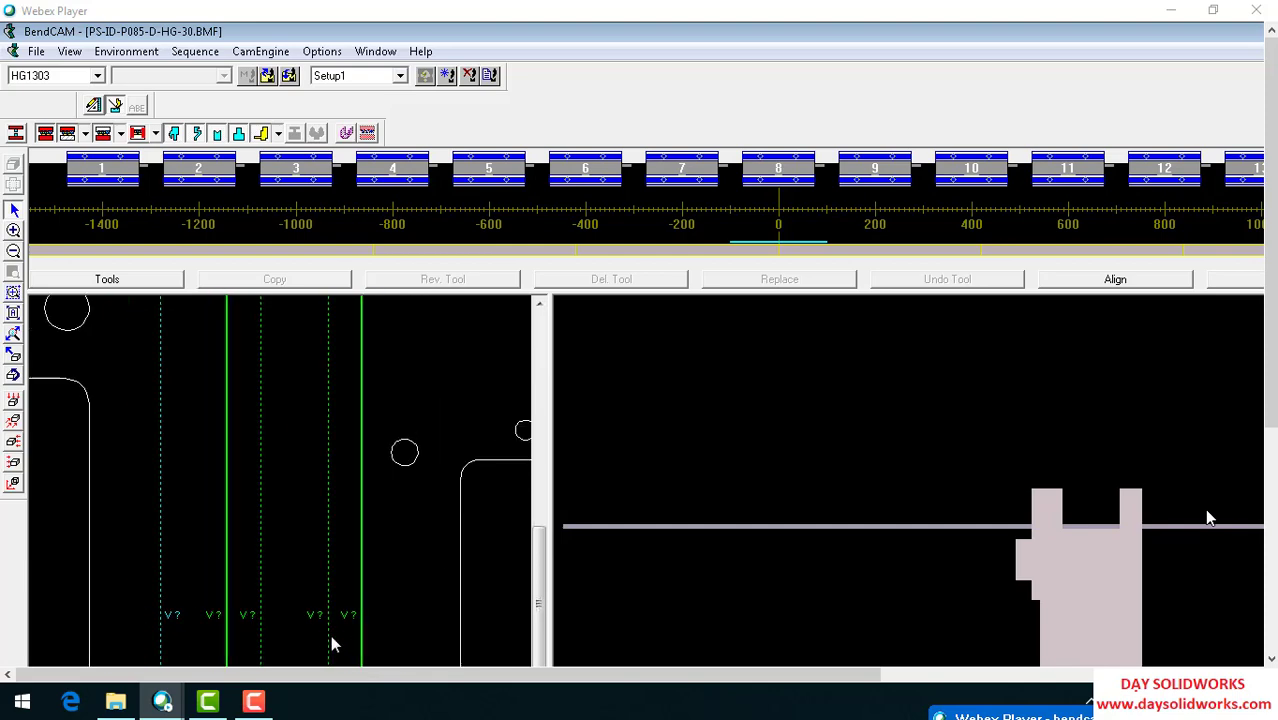
click(100, 280)
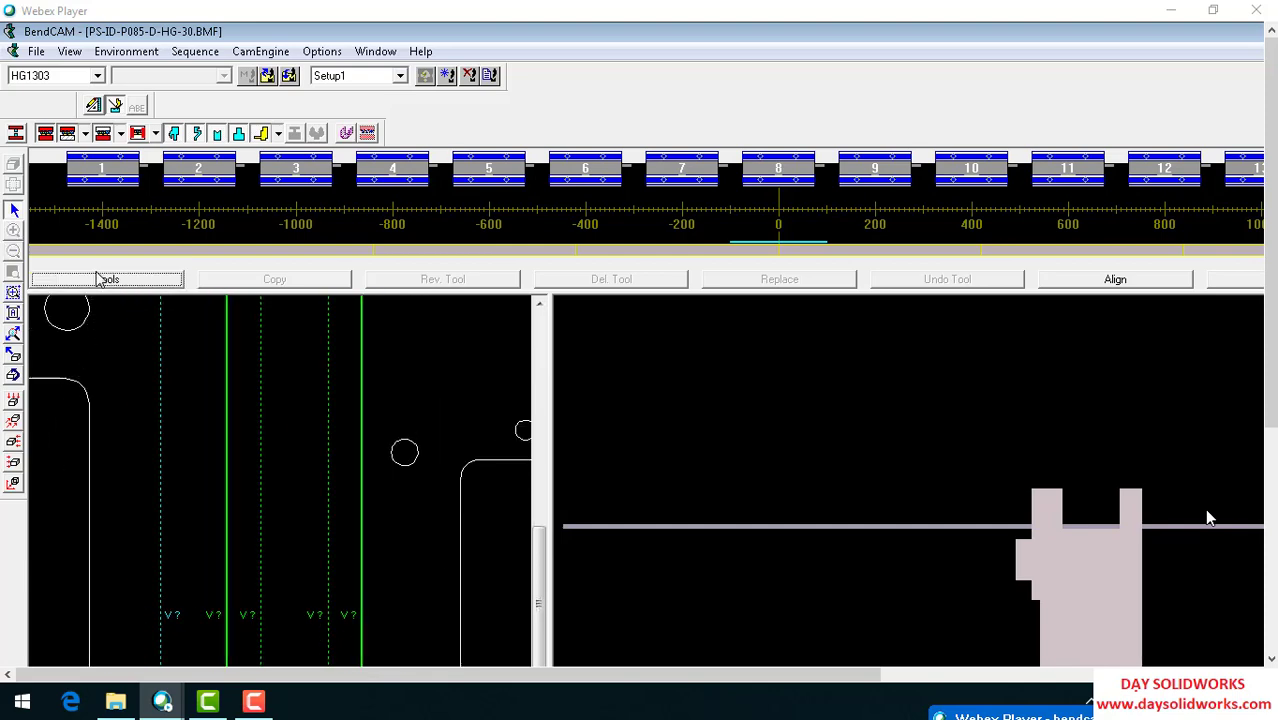
click(118, 392)
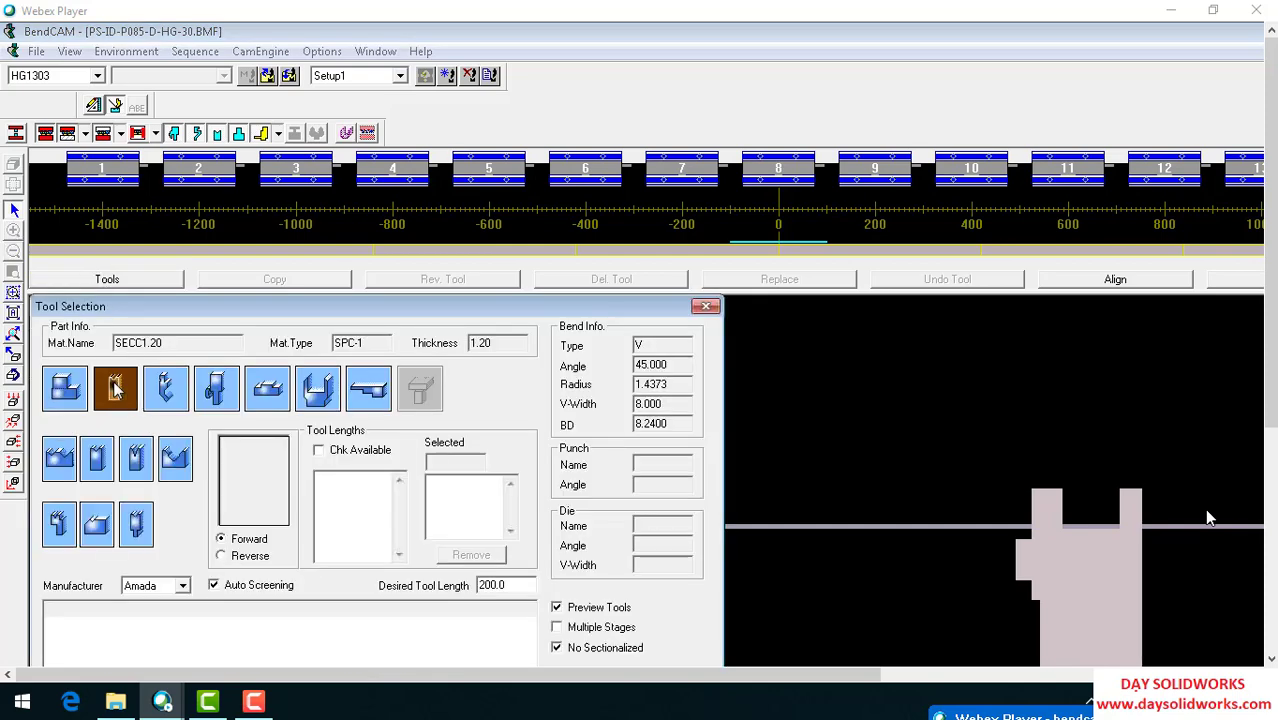
click(106, 474)
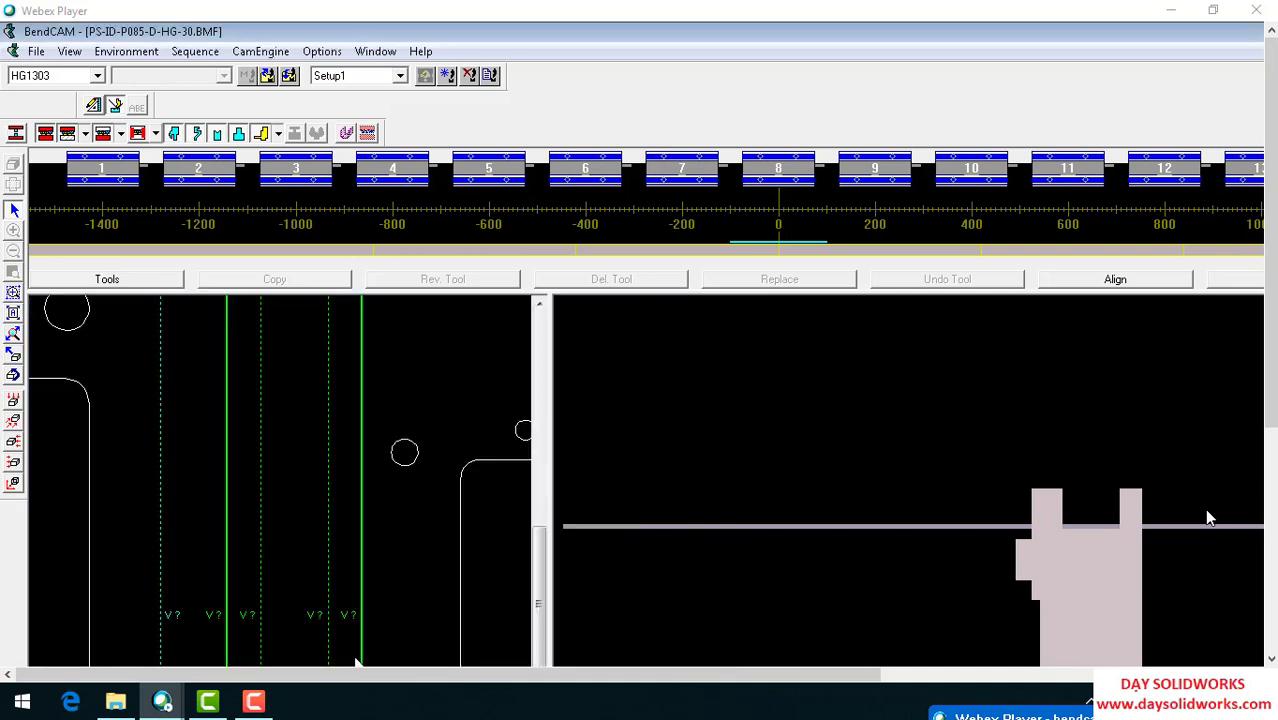
Select the rightmost solid 90° bend line of the flat pattern and set up V-die 971061 with a length of 415 mm
click(359, 661)
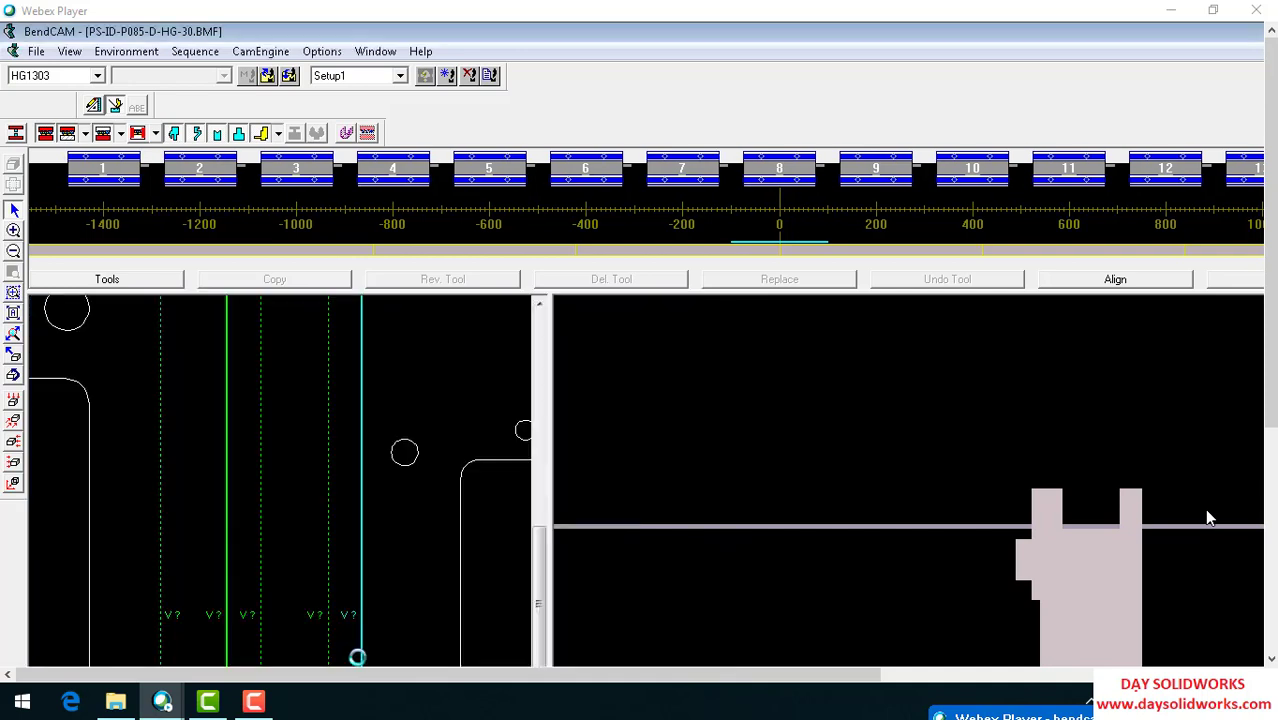
click(112, 280)
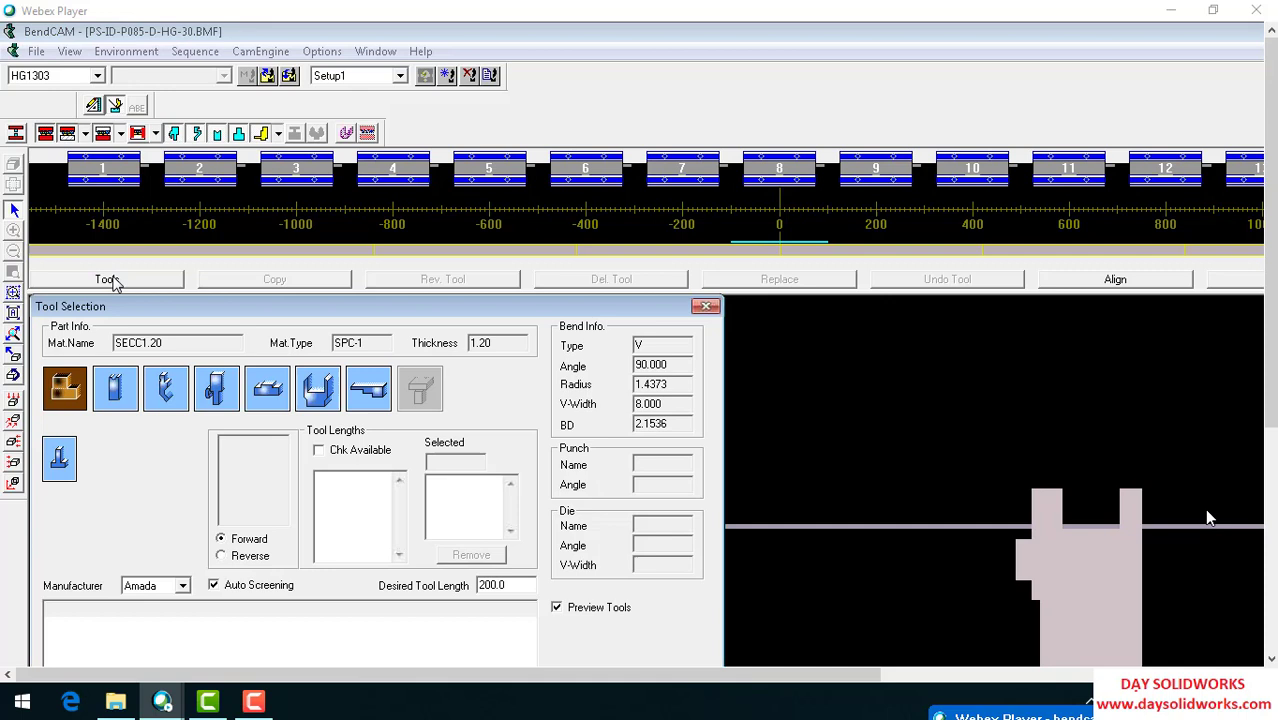
click(115, 390)
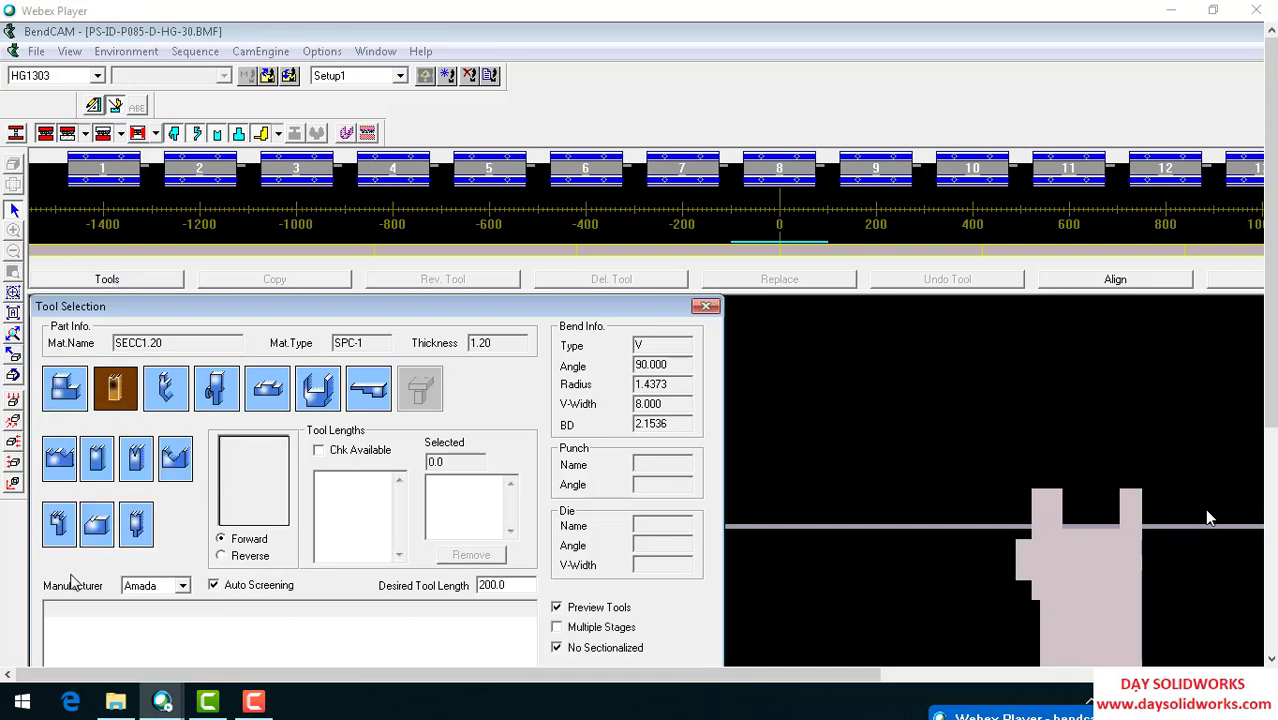
click(137, 527)
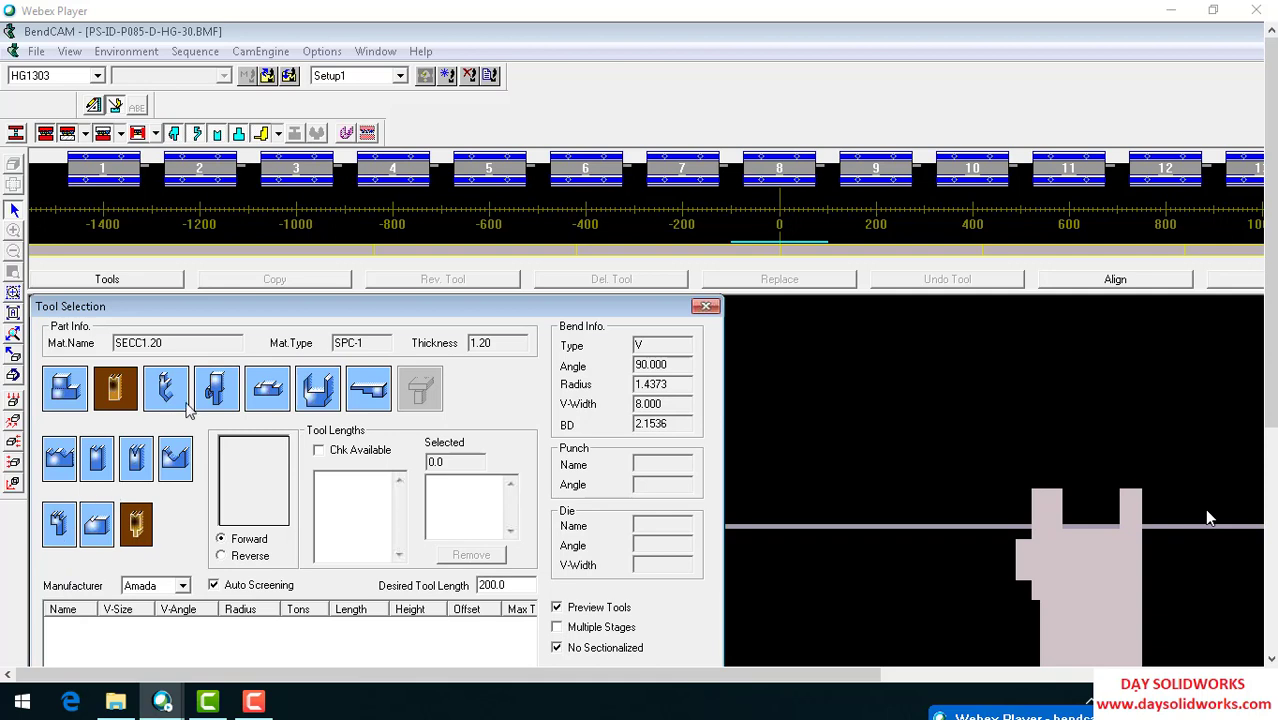
click(141, 455)
click(110, 462)
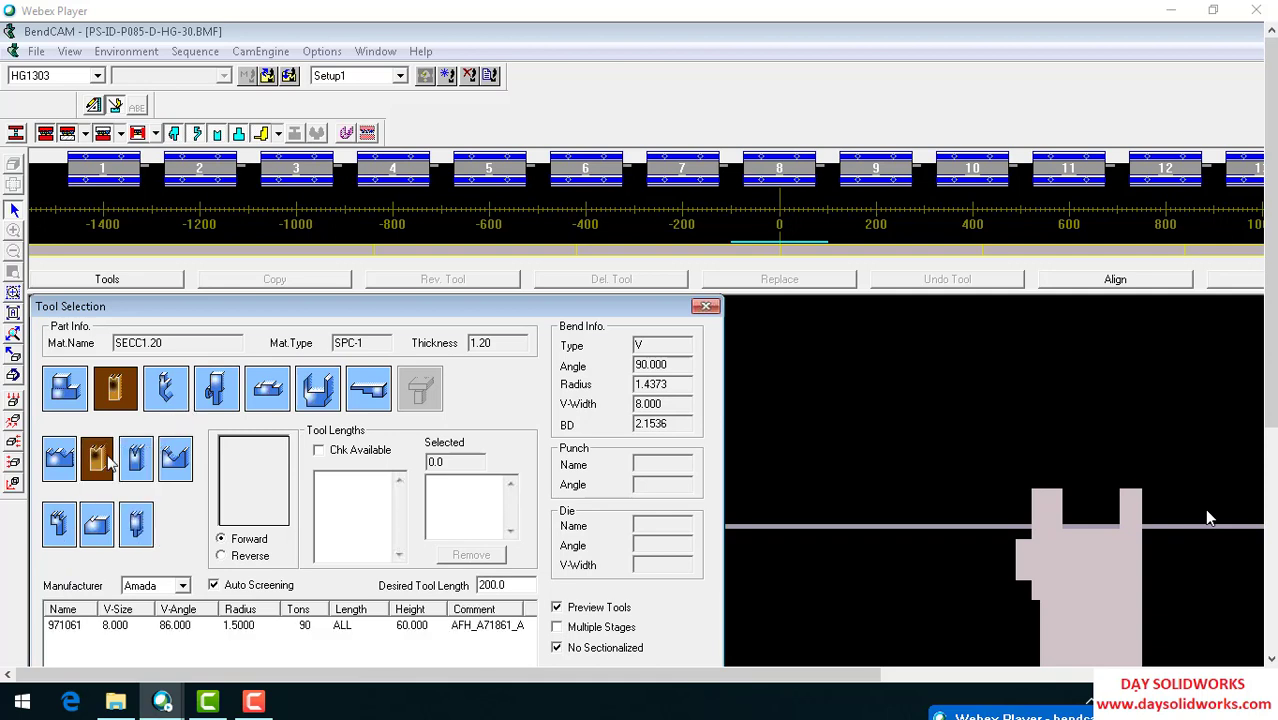
click(145, 630)
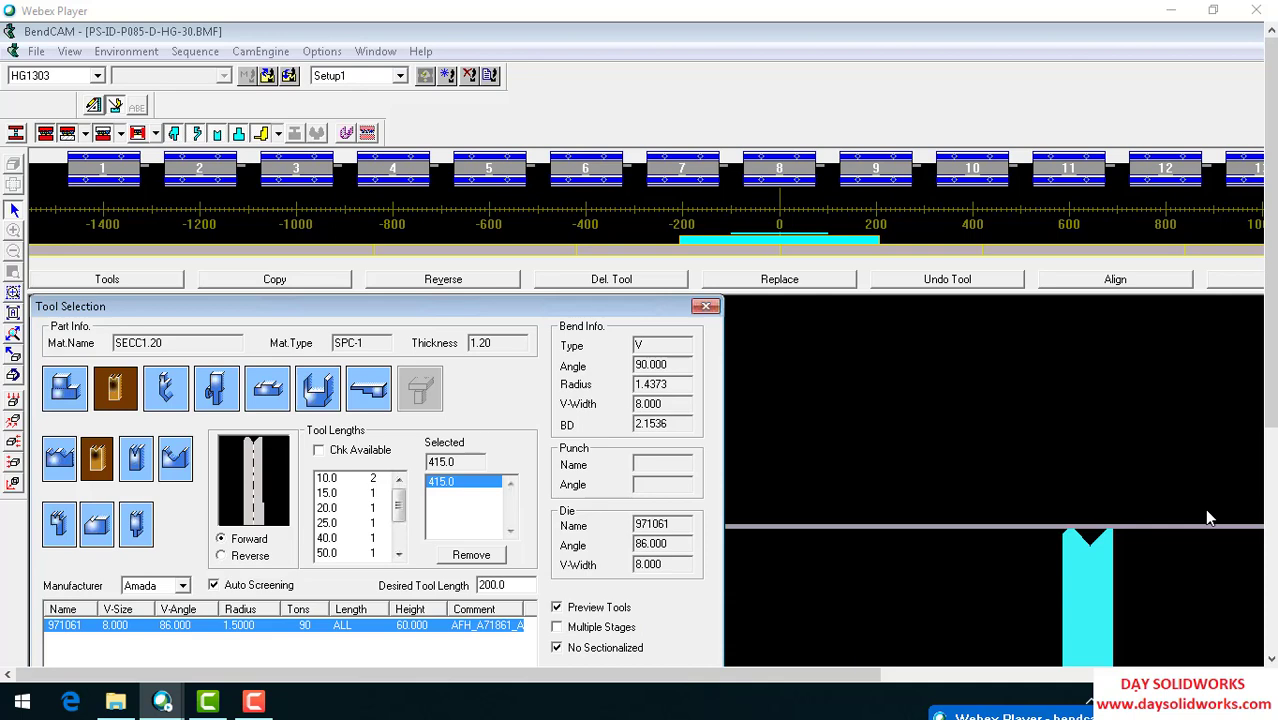
Add punch 920061, 415 mm long with an 86° angle, above the die
click(179, 380)
click(176, 460)
click(160, 626)
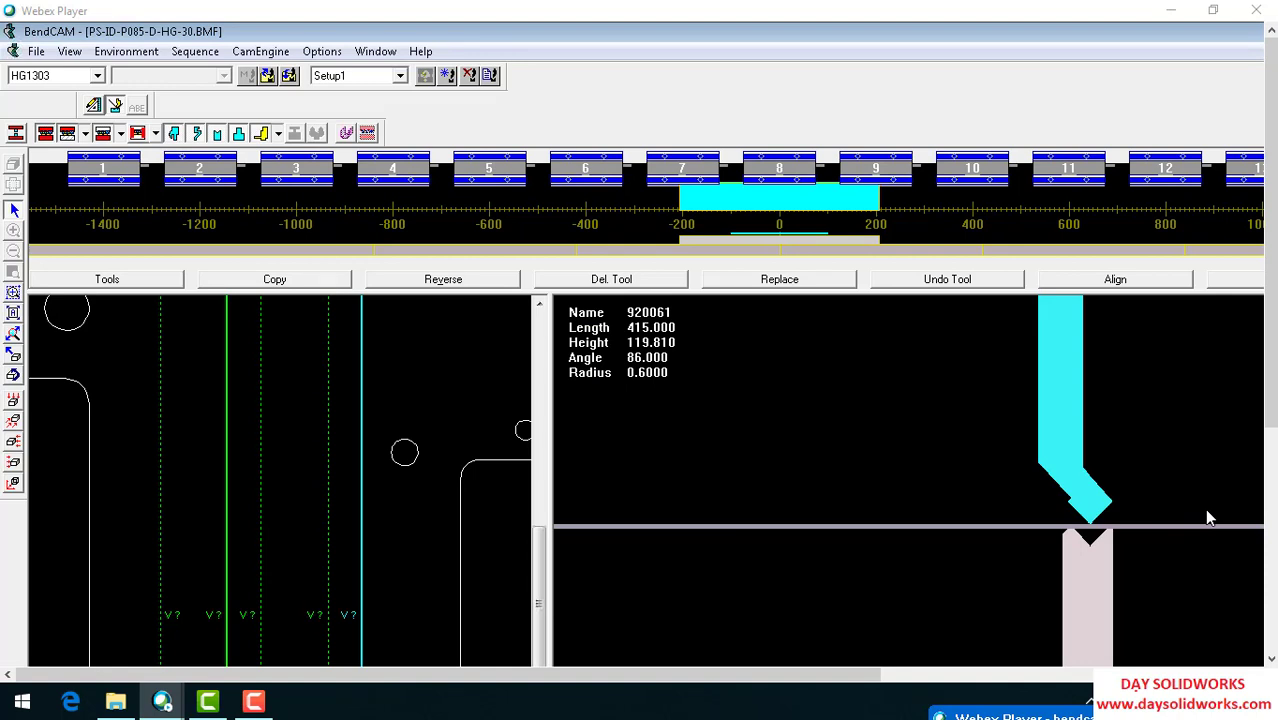
Save the current part's bend data and leave BendCAM and Dr.ABE_Bend
click(1208, 518)
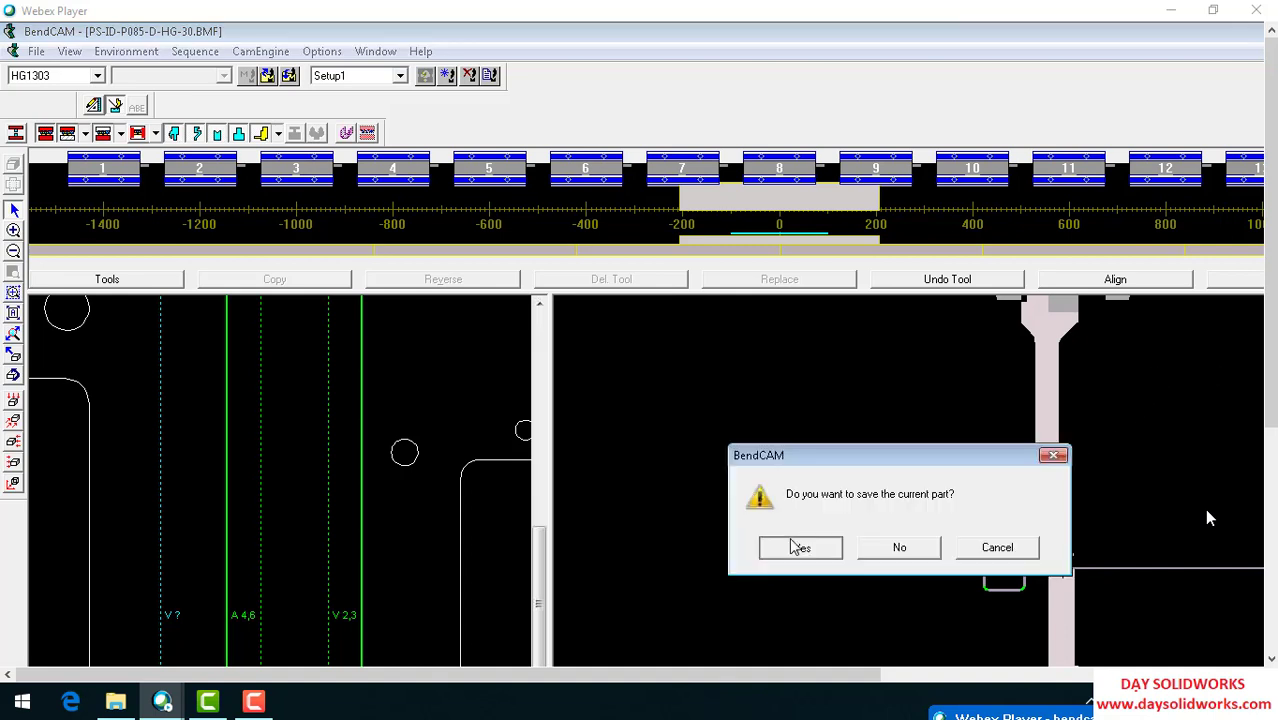
click(793, 545)
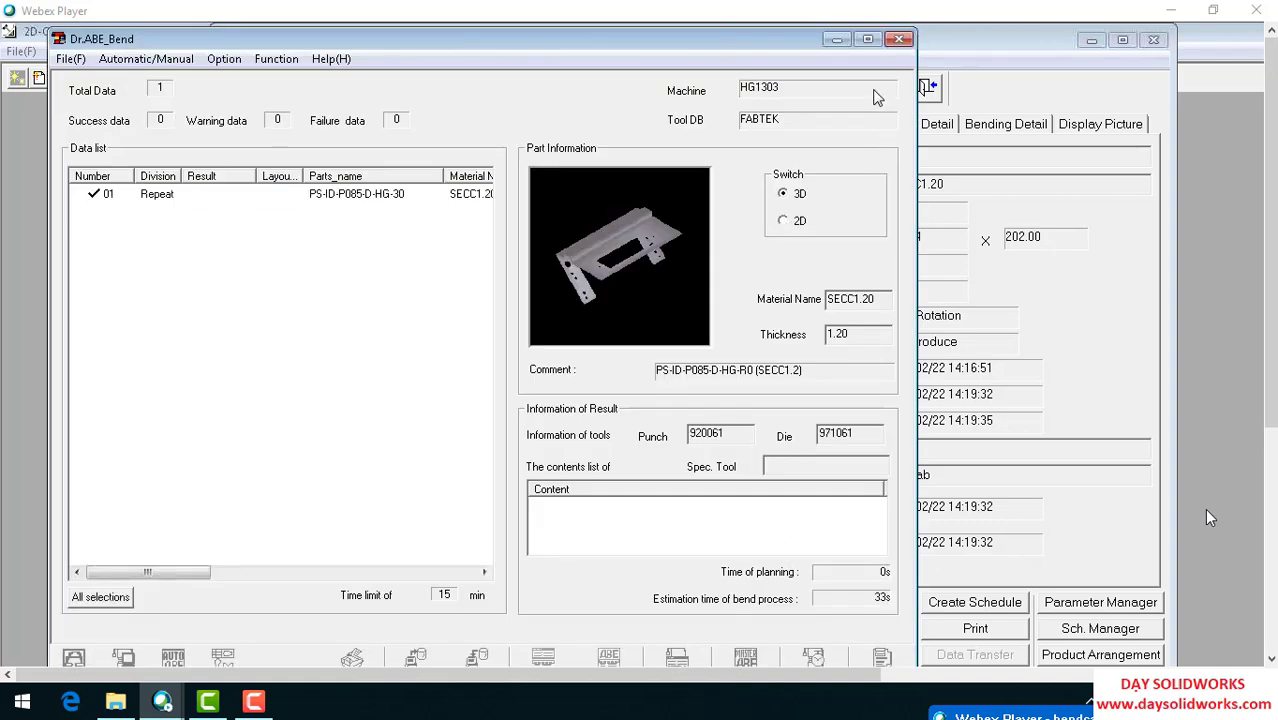
click(899, 39)
Switch to the AP100 main menu, open NewToolEditor from the parameter setup, and bring up the die tools
click(1091, 40)
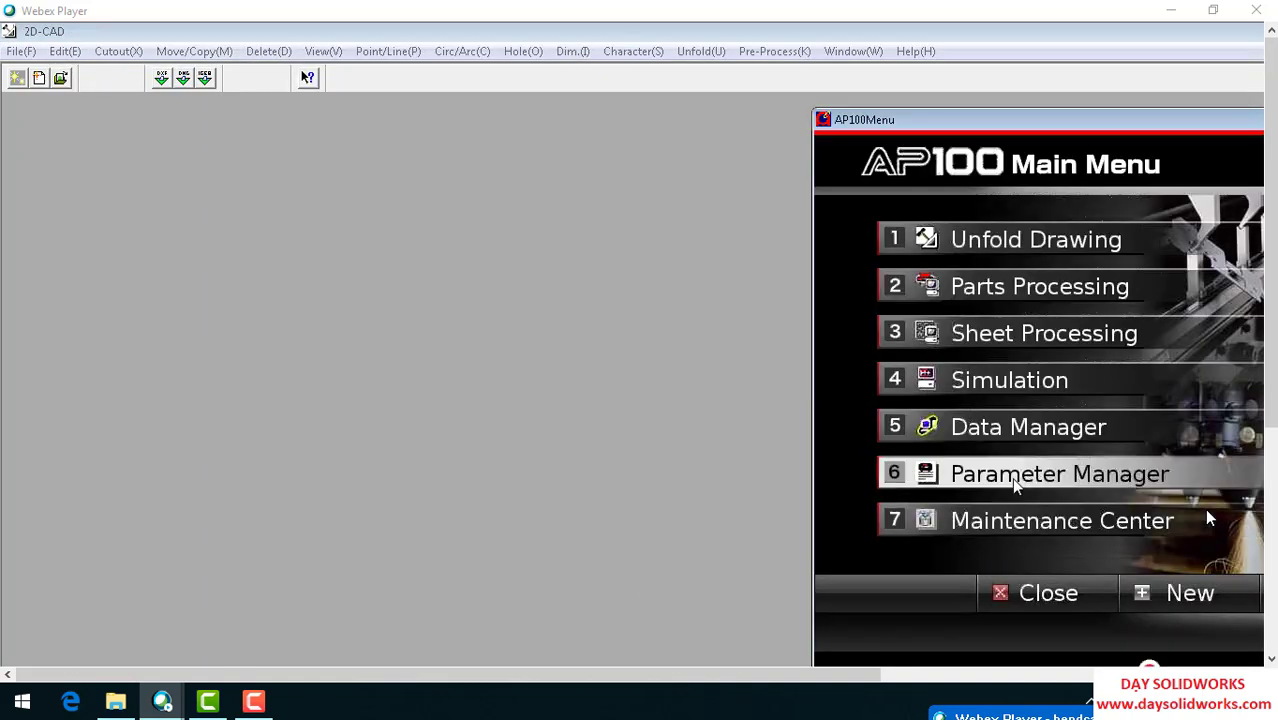
click(1011, 477)
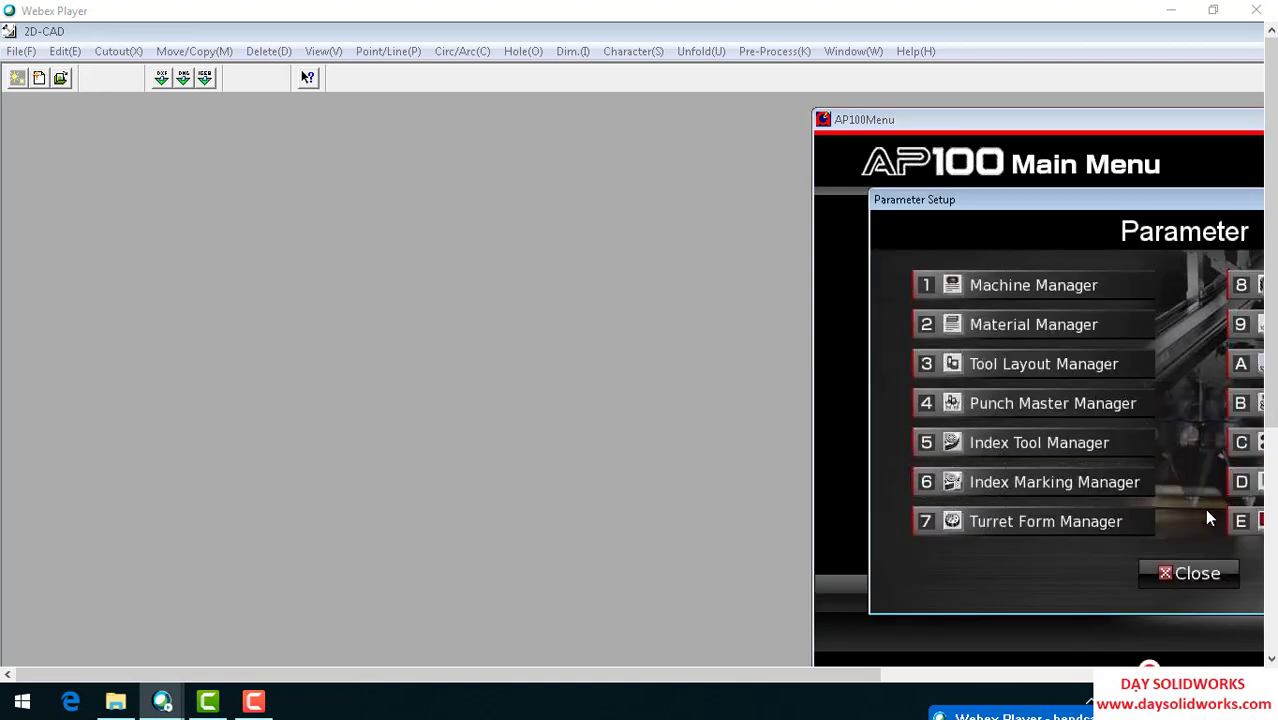
click(1246, 482)
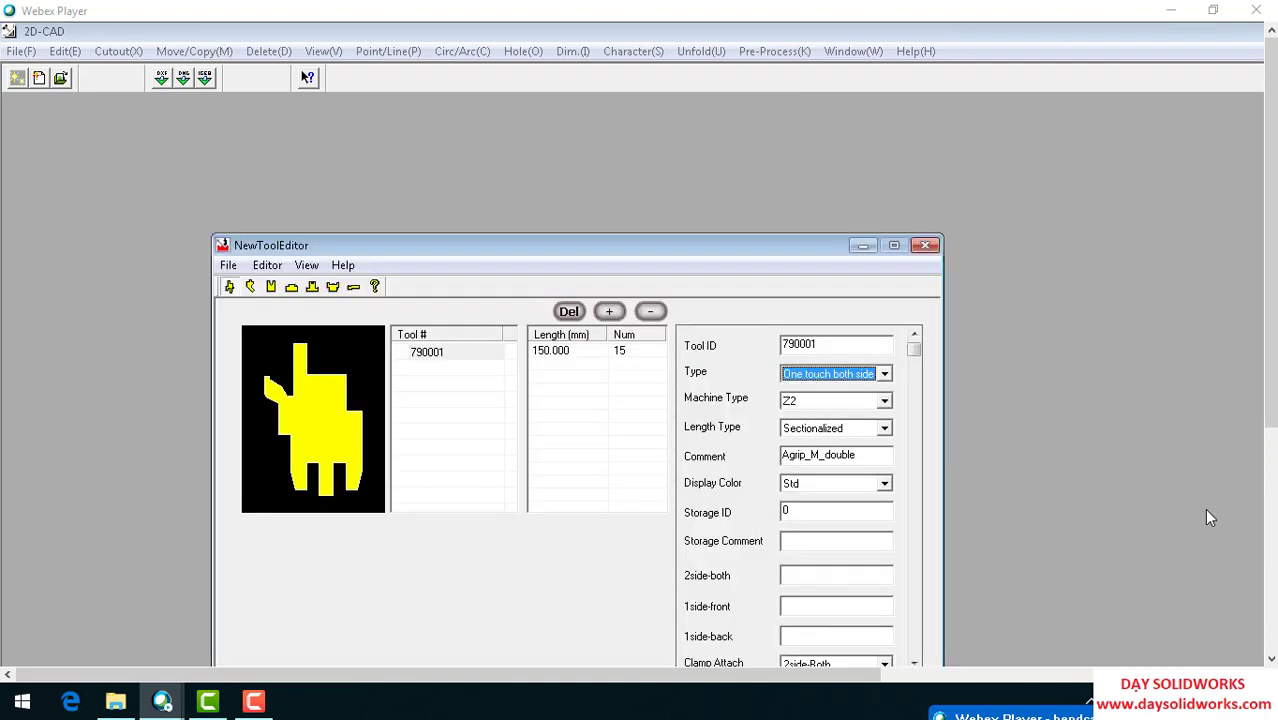
click(271, 287)
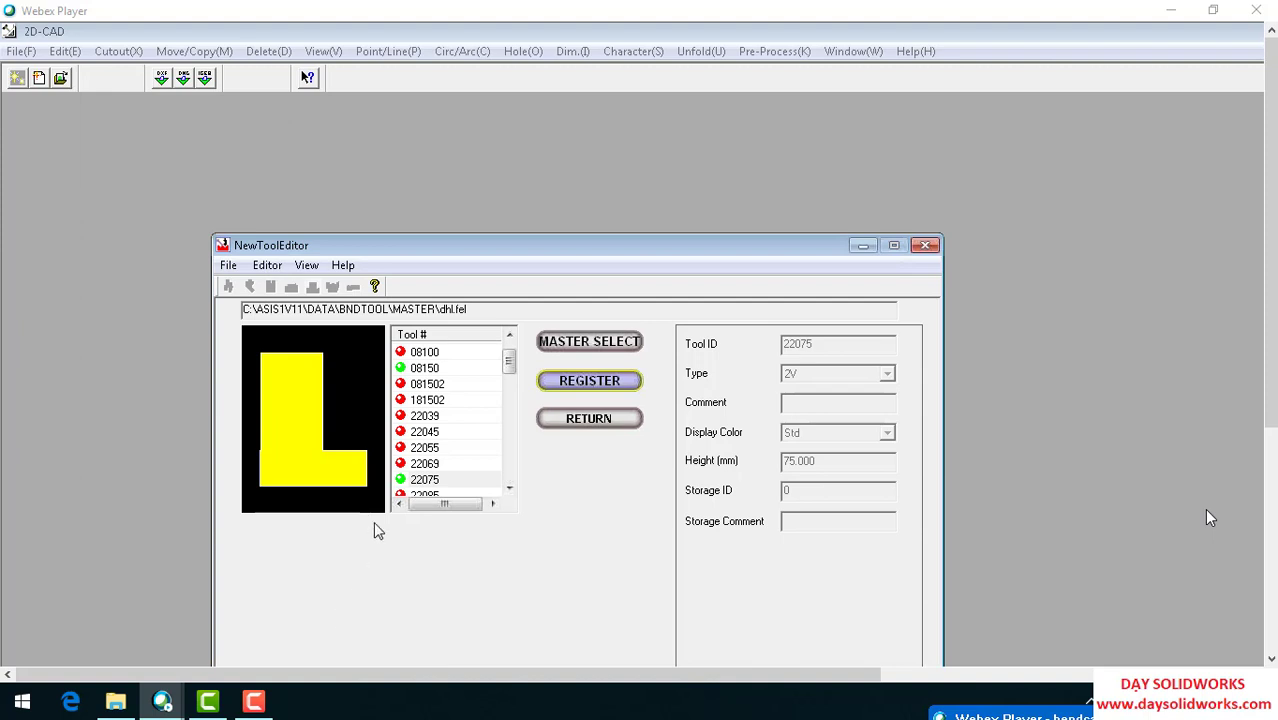
Return from the dhl.fel master list and delete die holder 22075 from the registered tools
click(430, 480)
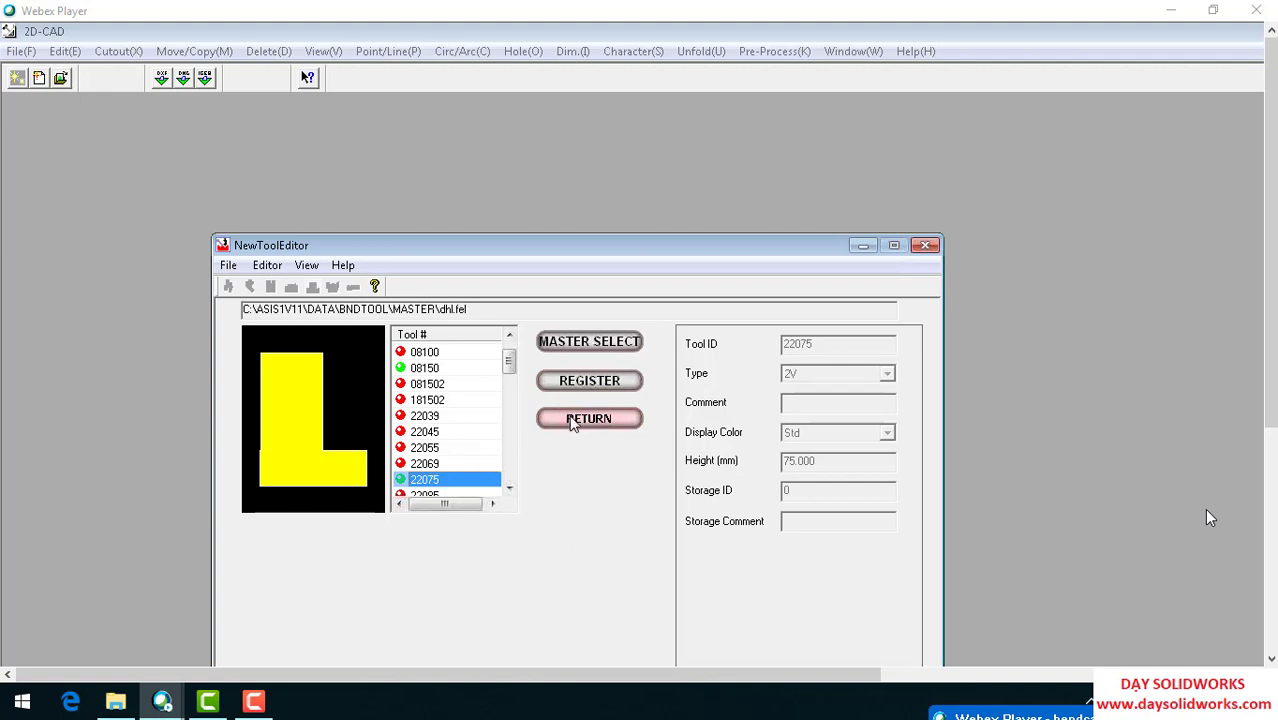
click(570, 418)
click(433, 368)
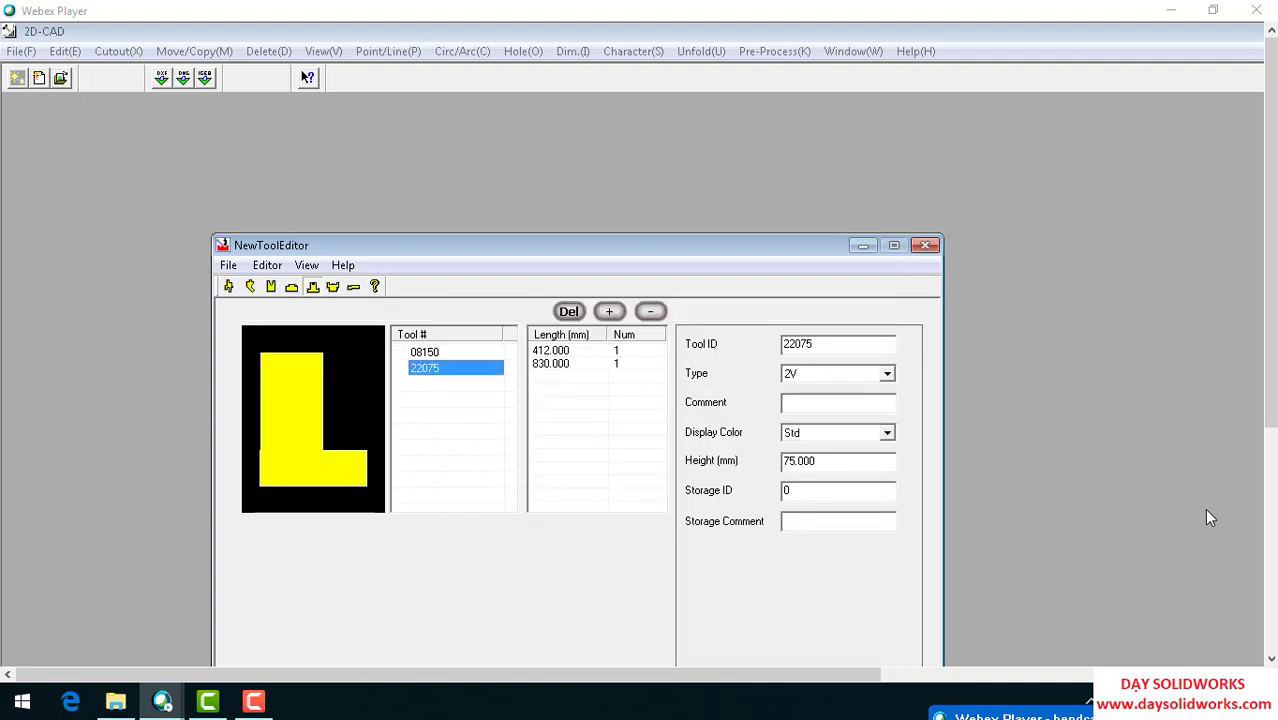
key(Delete)
click(712, 440)
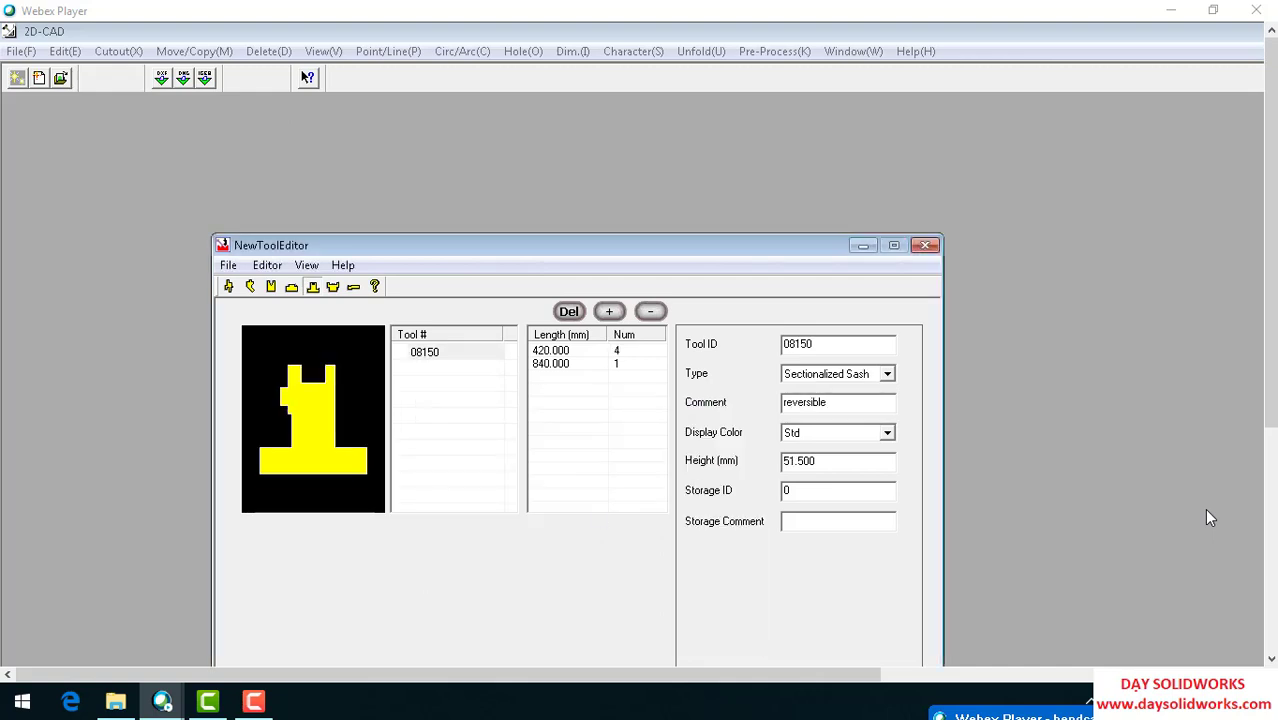
Register die holder 33075 from the dhl.fel master list and return to the registered tools
click(412, 660)
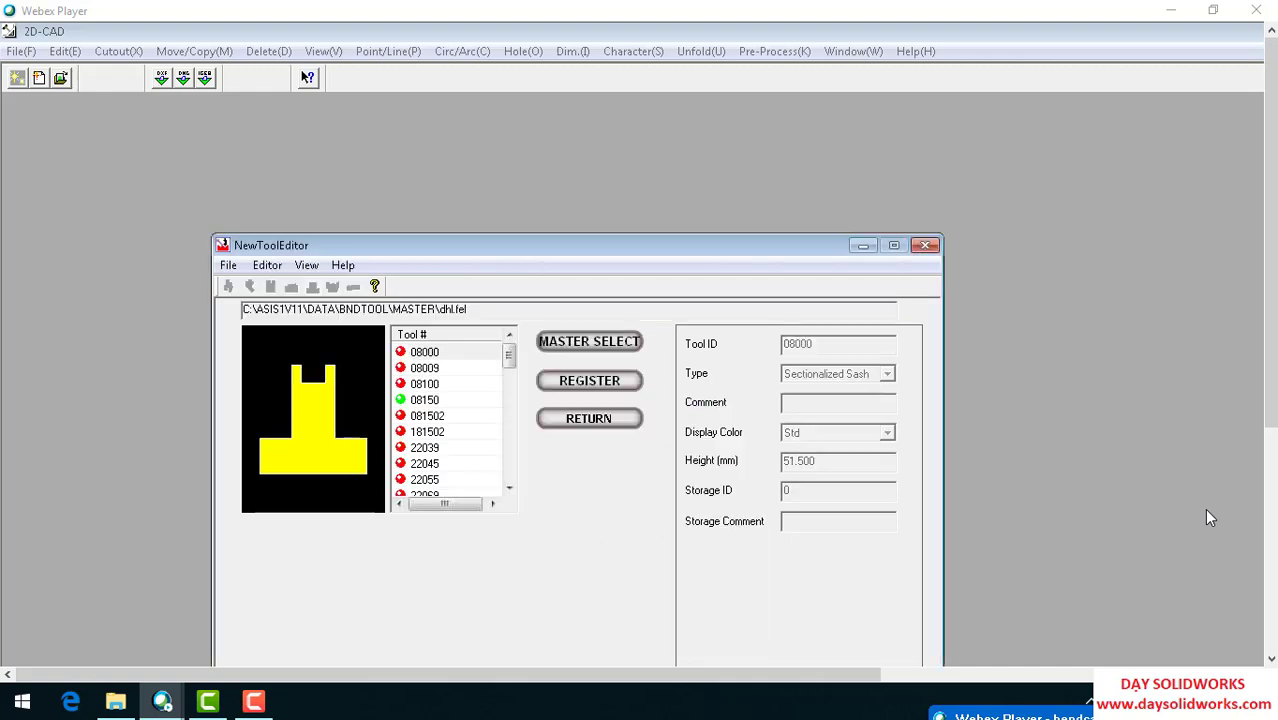
click(508, 488)
click(508, 488)
click(508, 488)
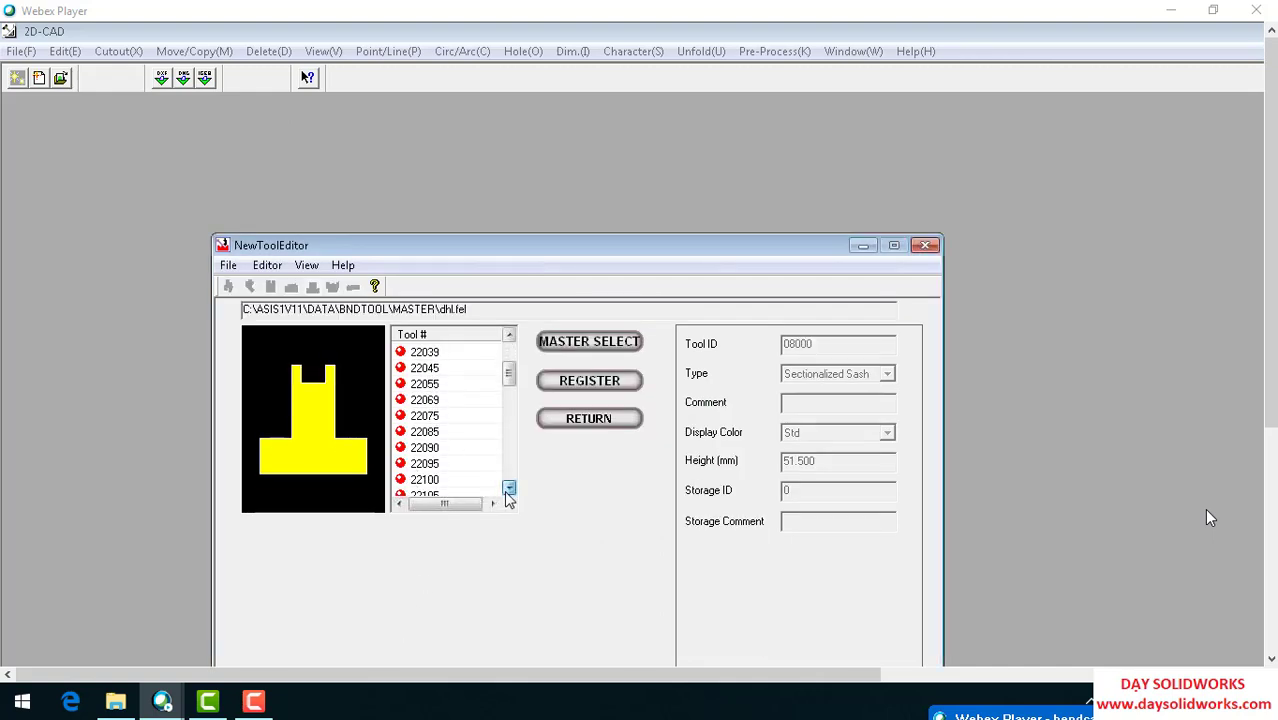
click(508, 488)
click(508, 488)
click(508, 488)
click(508, 488)
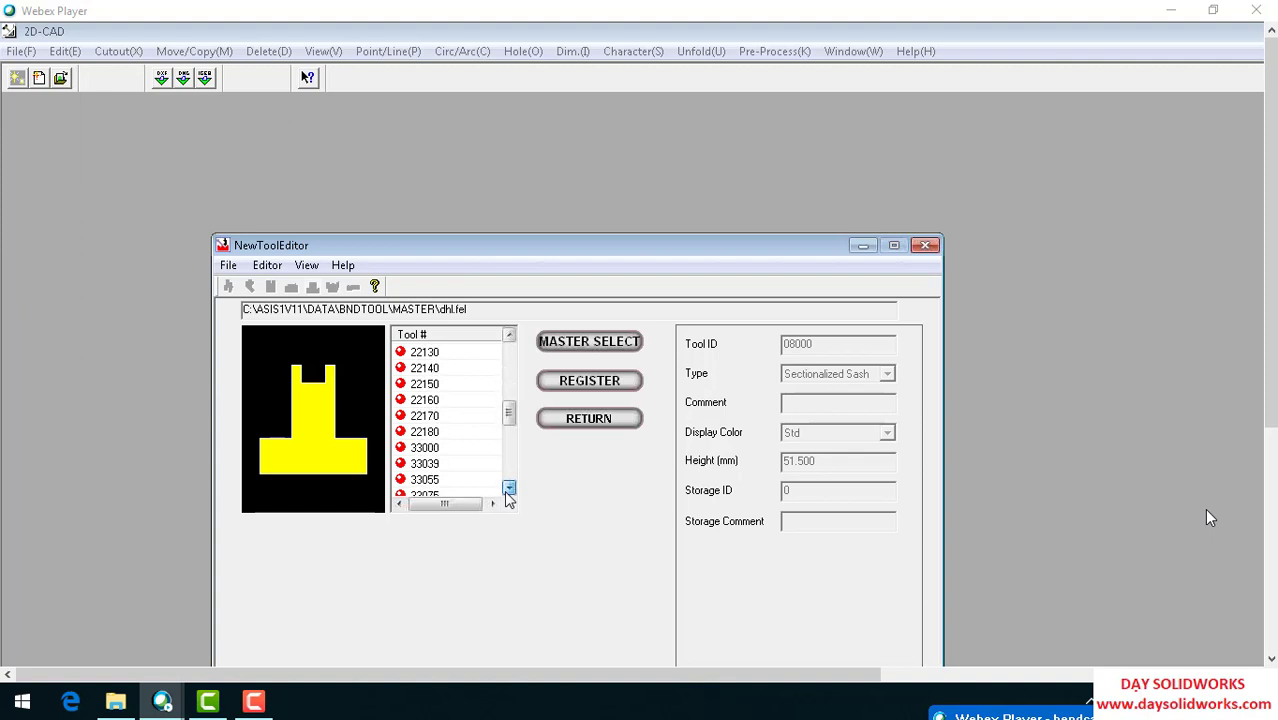
click(508, 488)
click(432, 479)
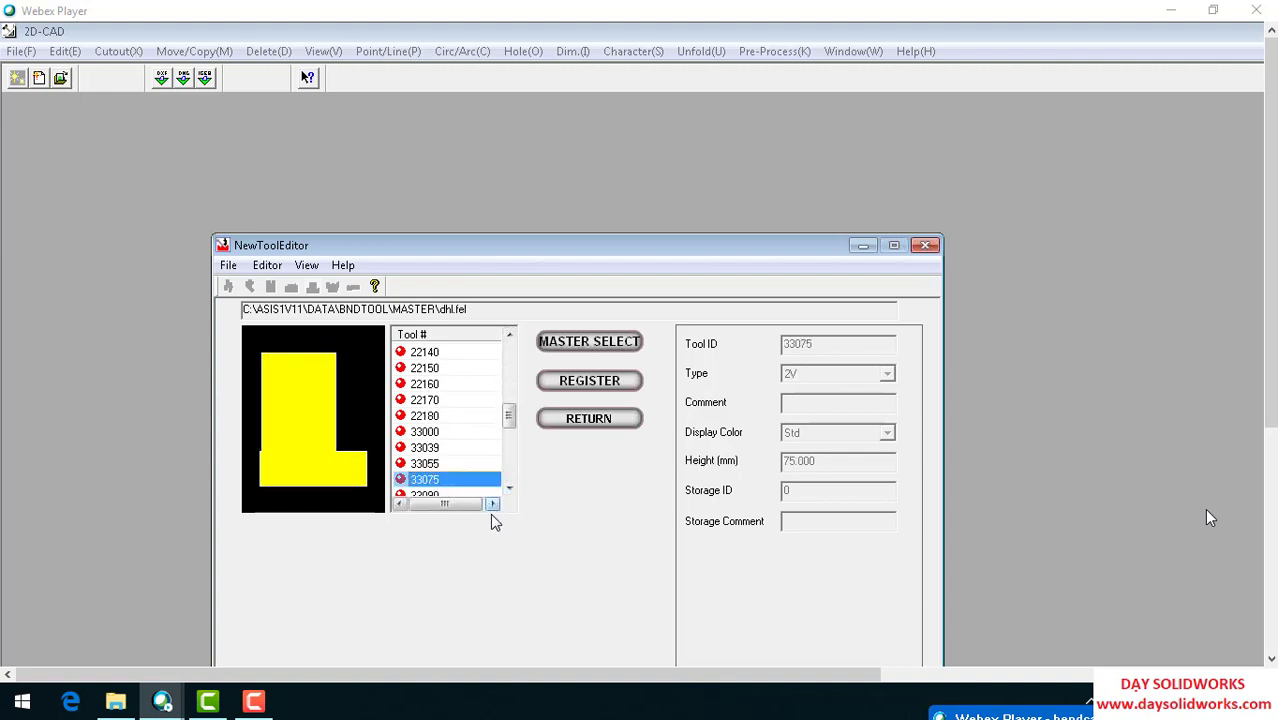
click(578, 385)
click(579, 420)
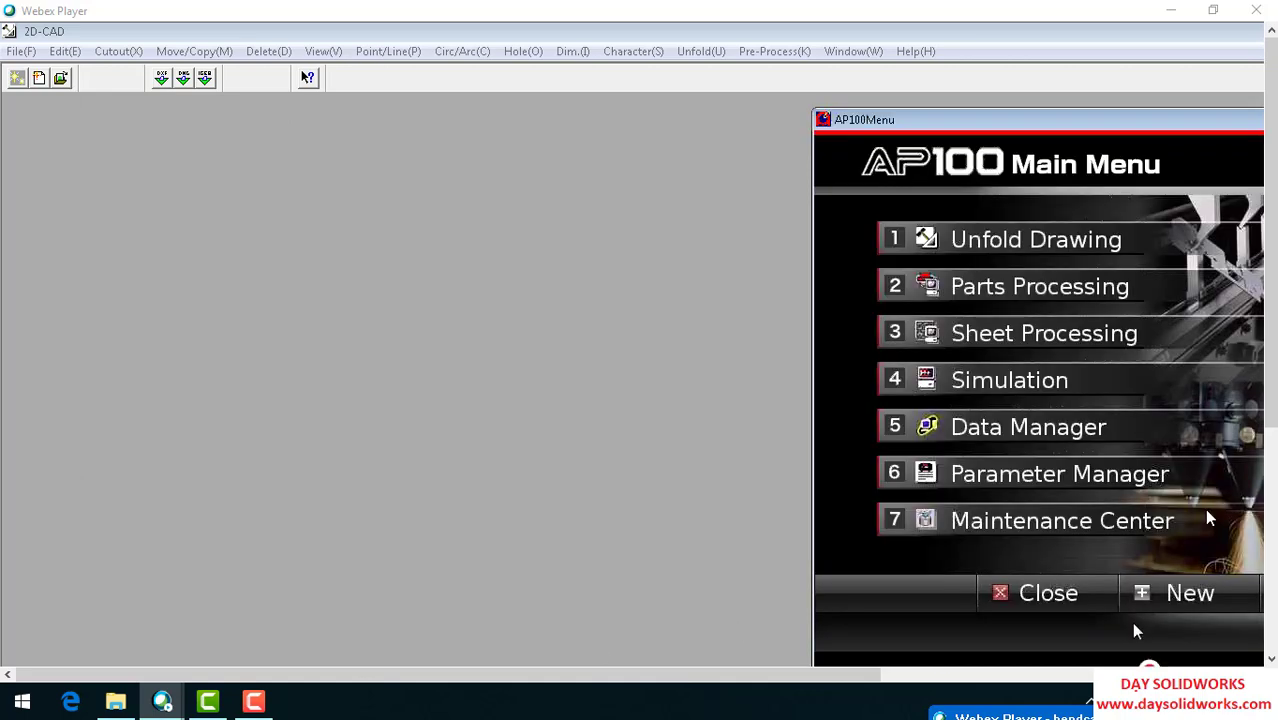
Reopen Data Manager, load PS-ID-P085-D-HG-30 into Dr.ABE_Bend again, and open entry 01 in BendCAM
click(985, 430)
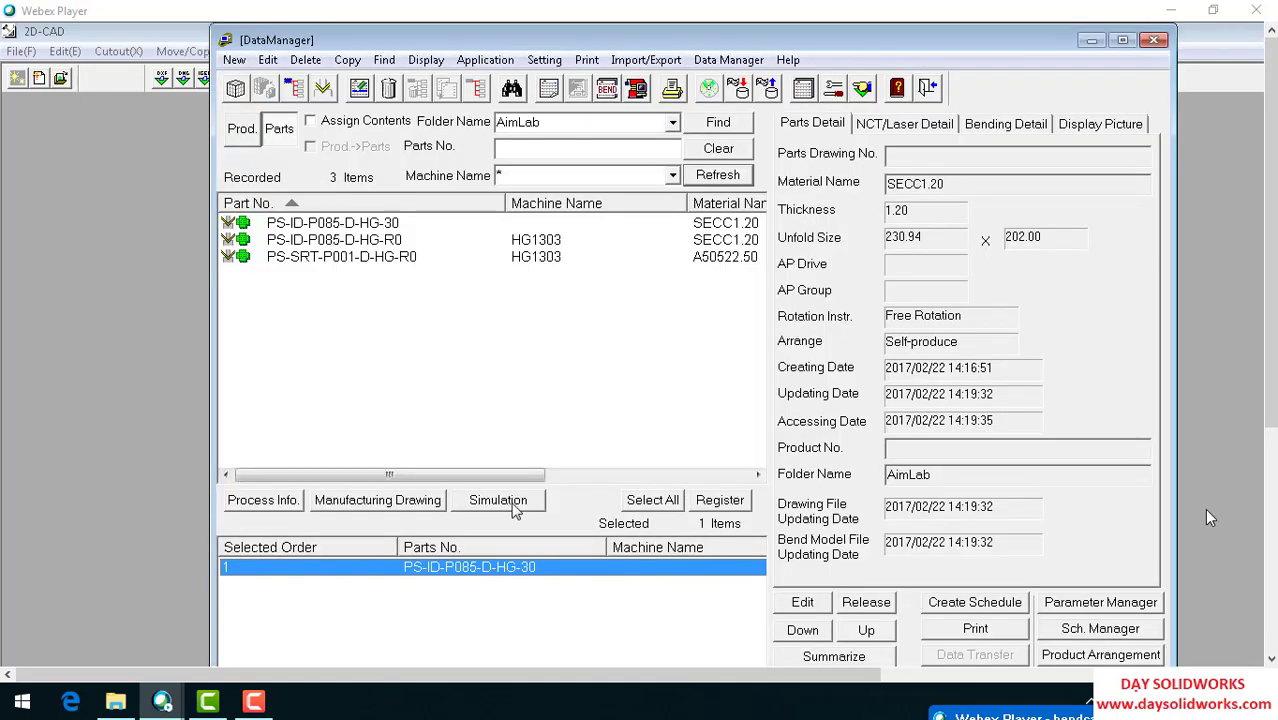
click(636, 89)
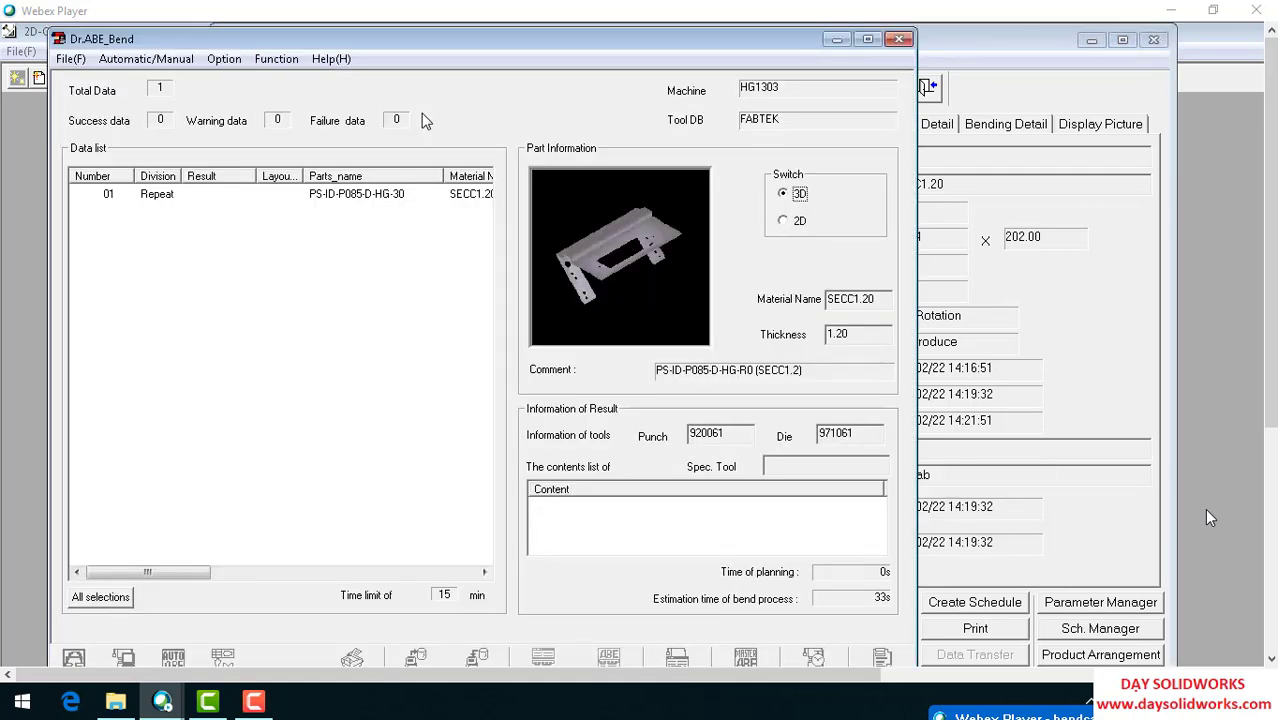
click(158, 194)
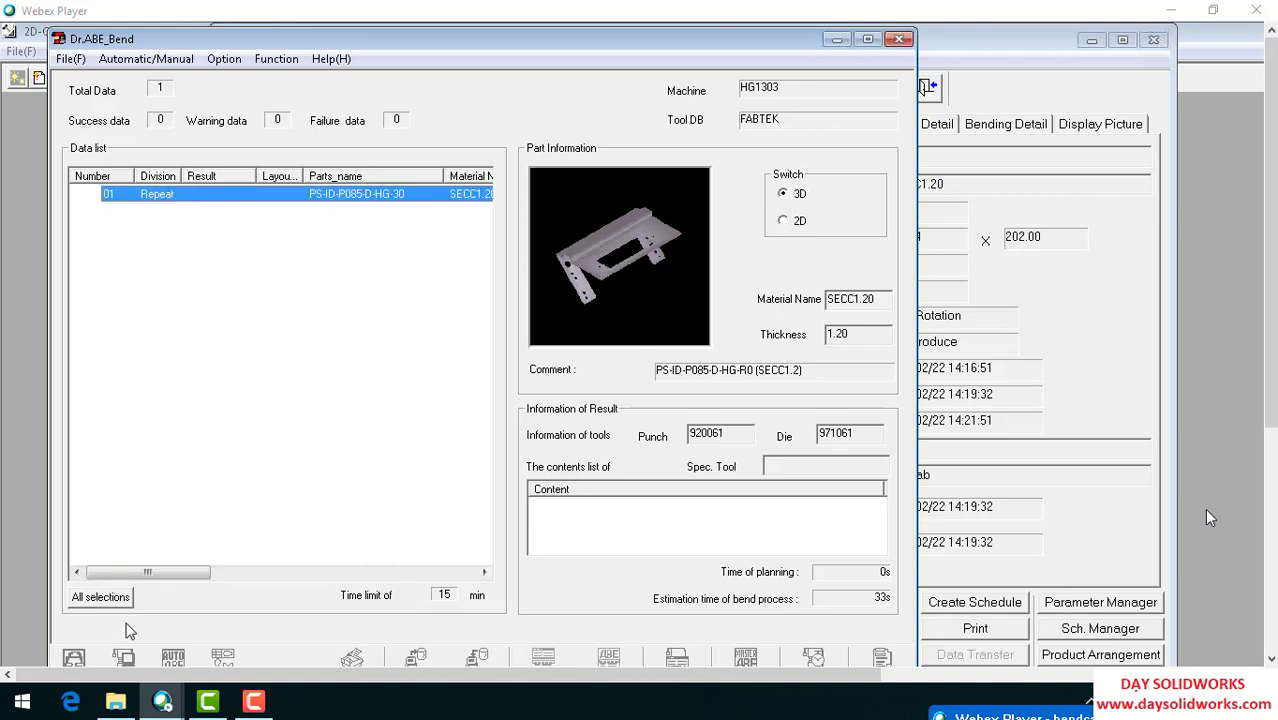
click(836, 39)
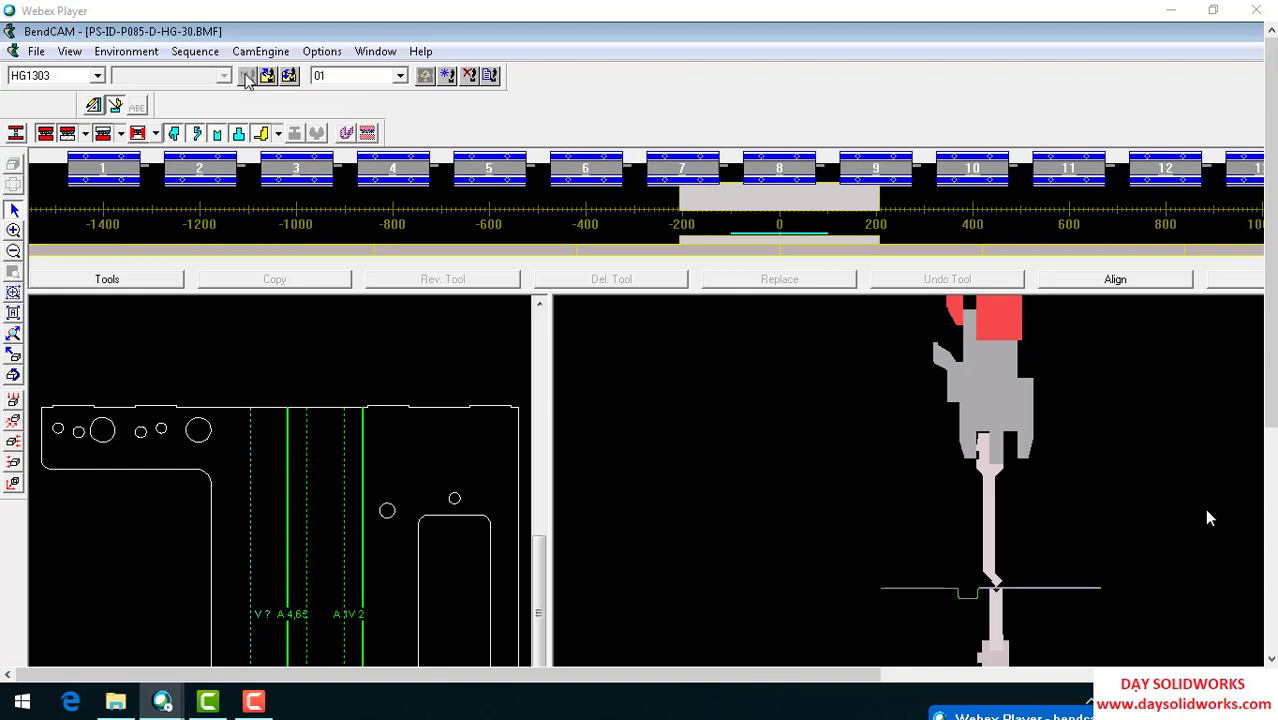
Create a new setup named Setup2 as a copy of 01, compare it with 01, and make Setup2 active again
click(454, 82)
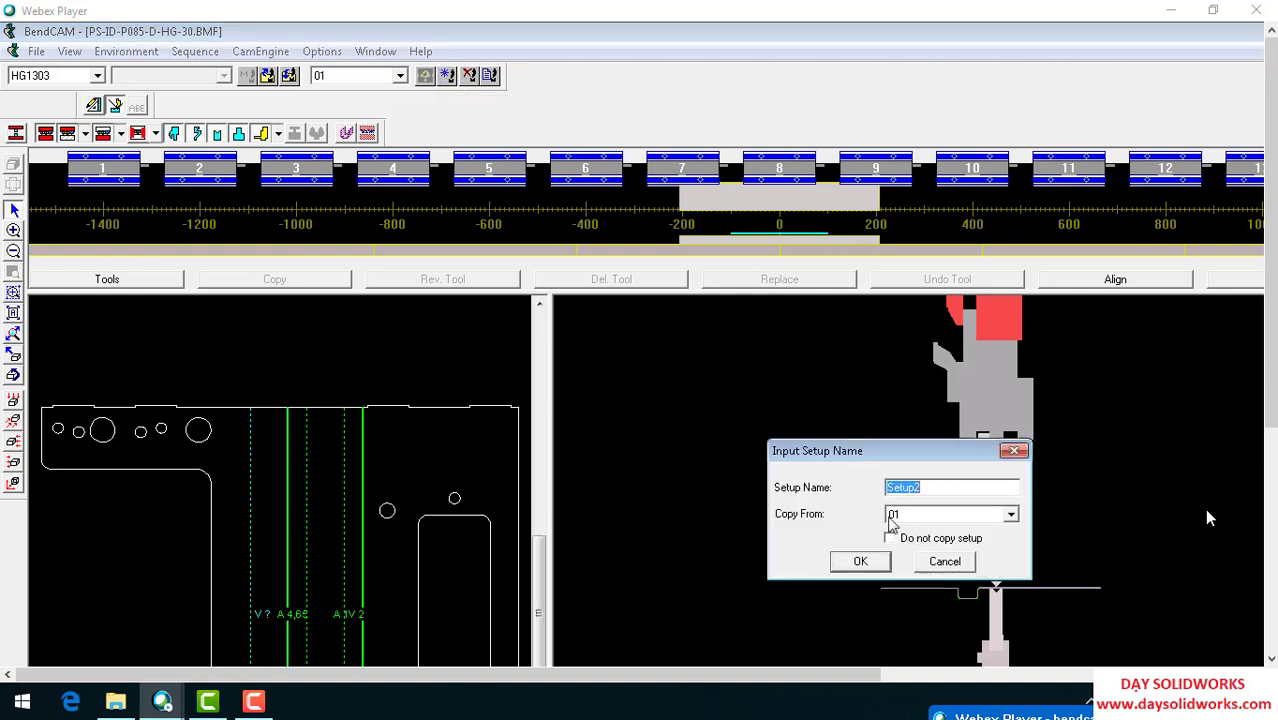
click(862, 563)
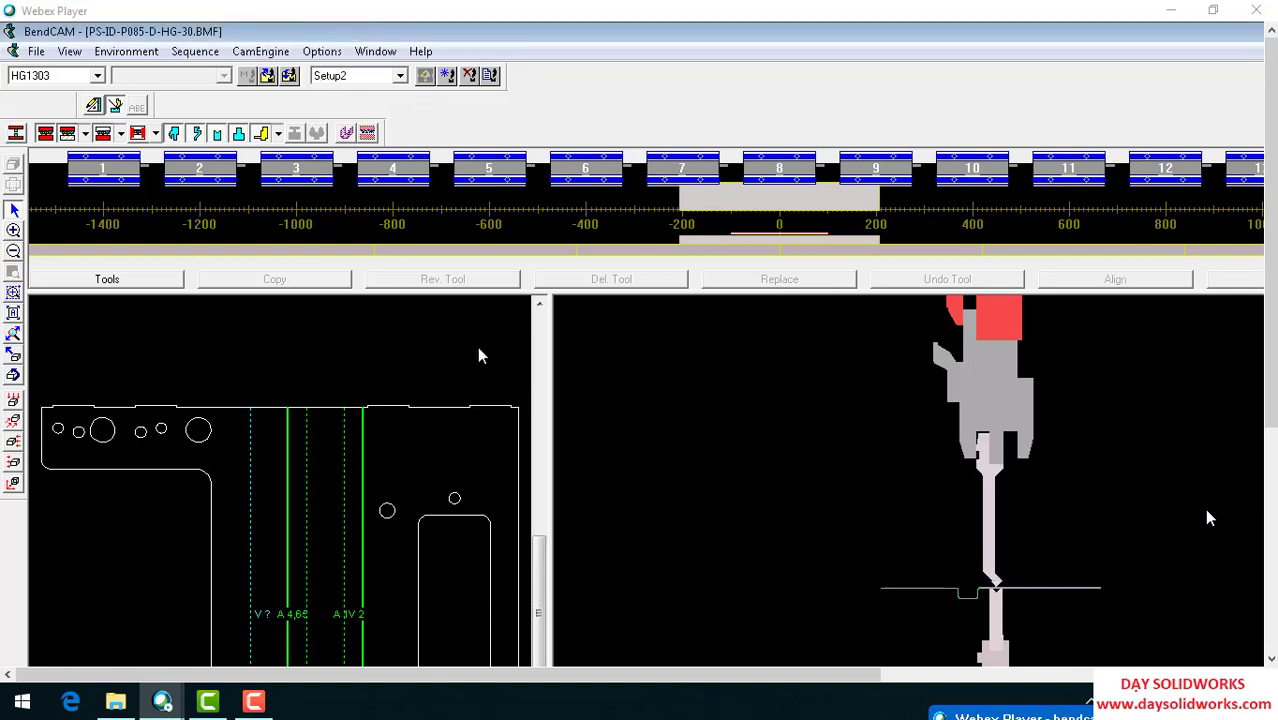
click(398, 78)
click(375, 104)
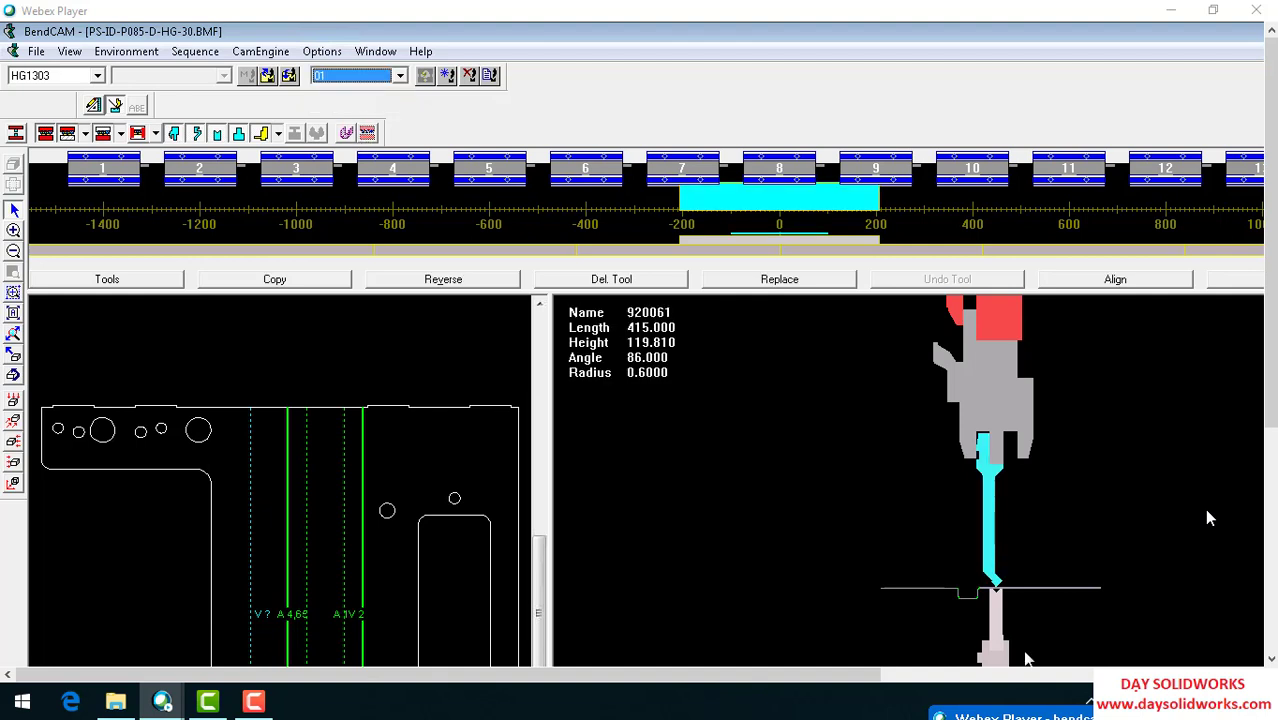
click(399, 76)
click(385, 104)
Delete the copied punch, die and die holder from Setup2
click(600, 279)
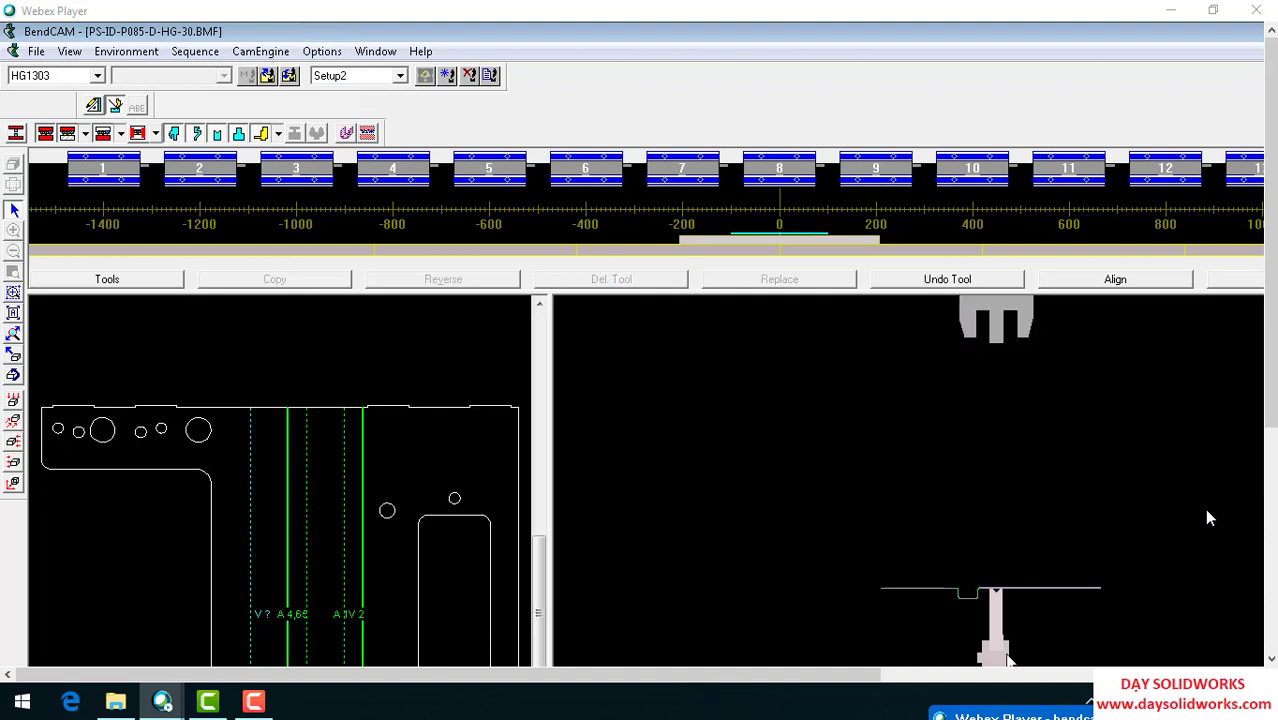
click(997, 613)
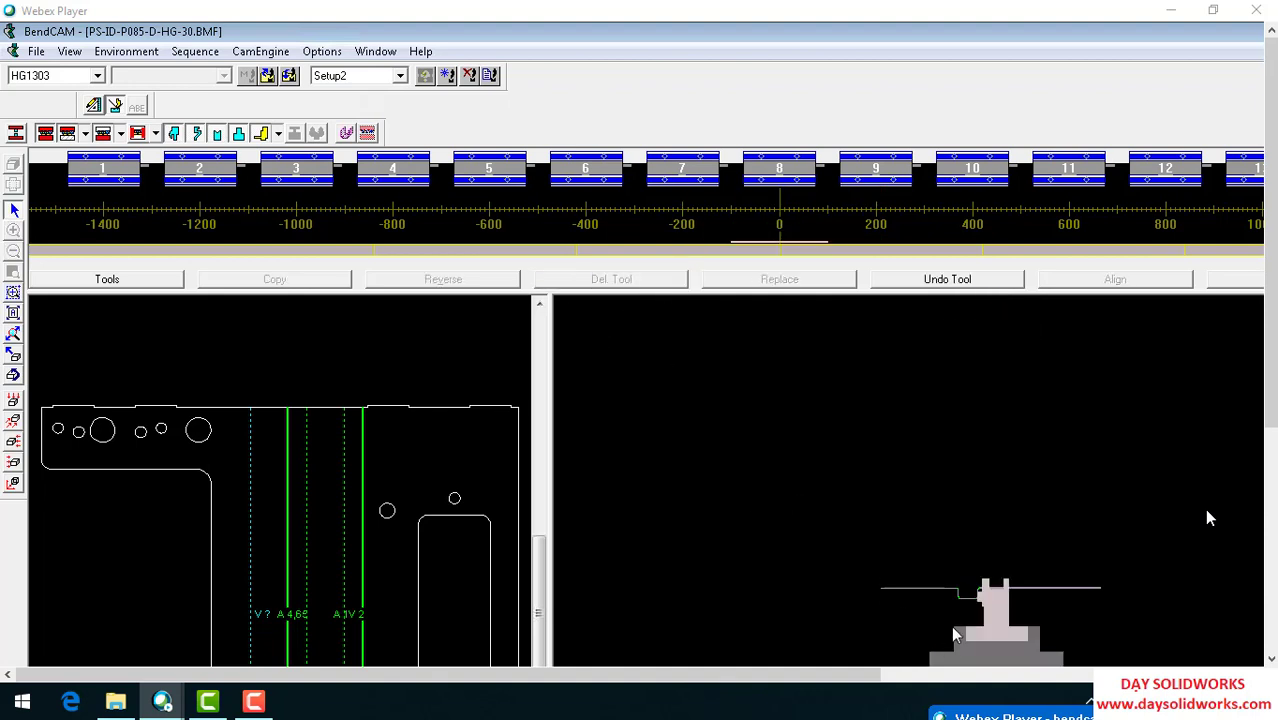
click(993, 627)
click(597, 284)
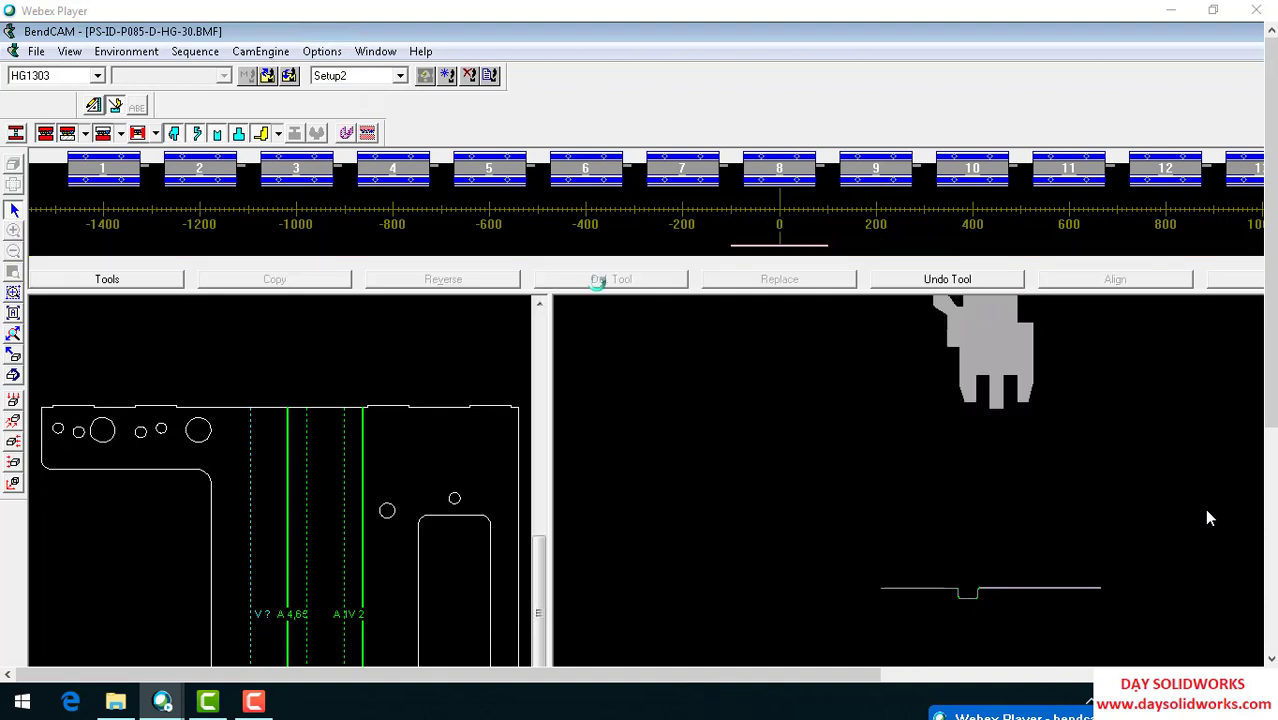
Open the tool selection and preview the 410 mm length of Amada die holder 33075
click(155, 279)
click(70, 462)
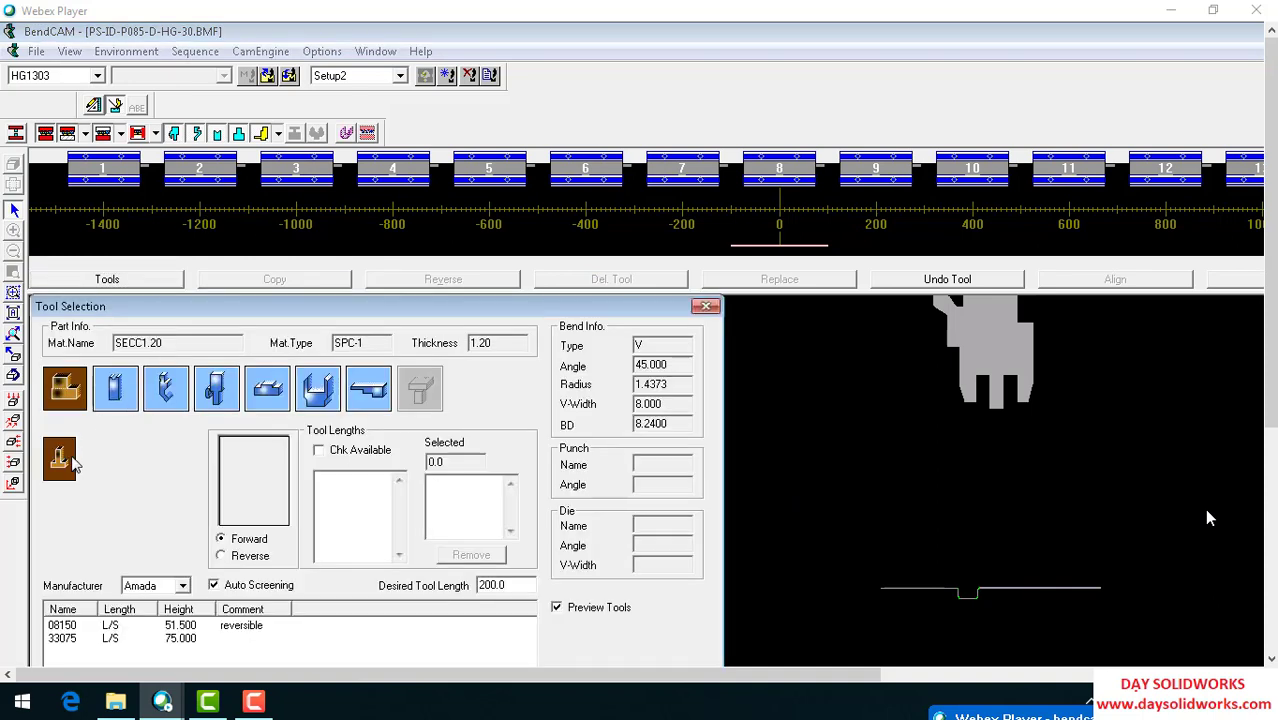
click(110, 638)
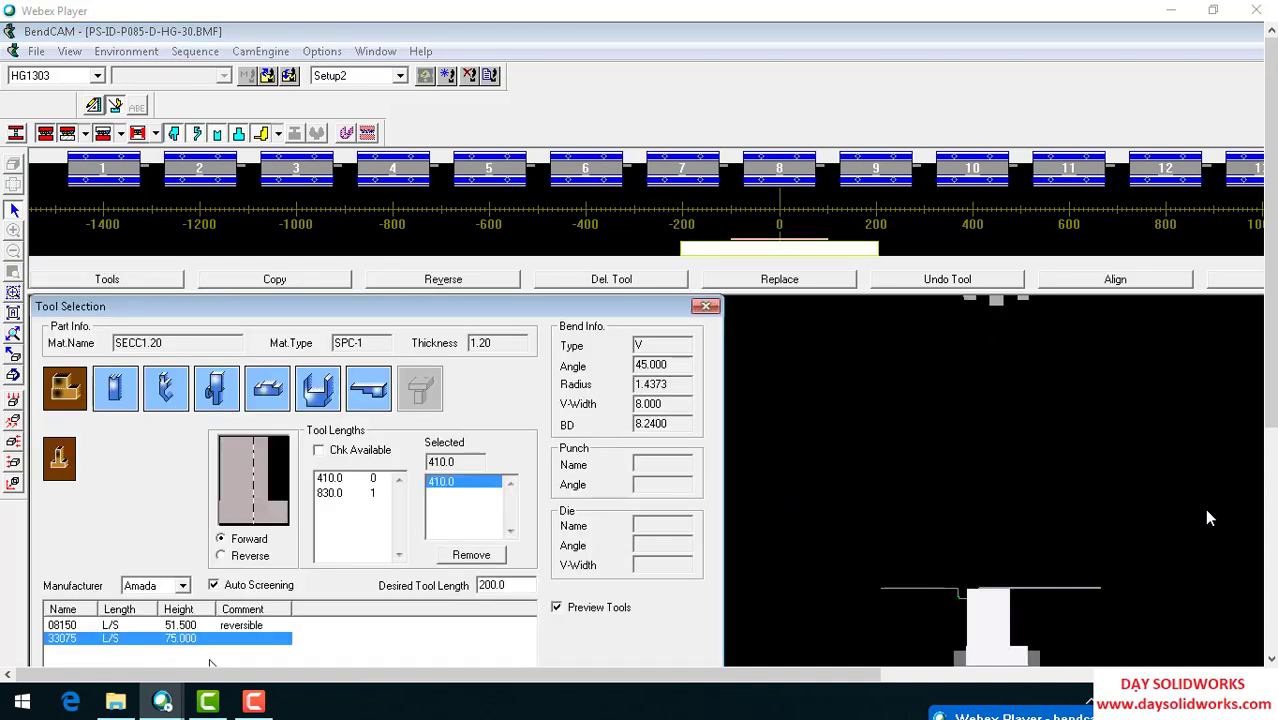
Look through the die types and turn off Preview Tools and No Sectionalized
click(115, 400)
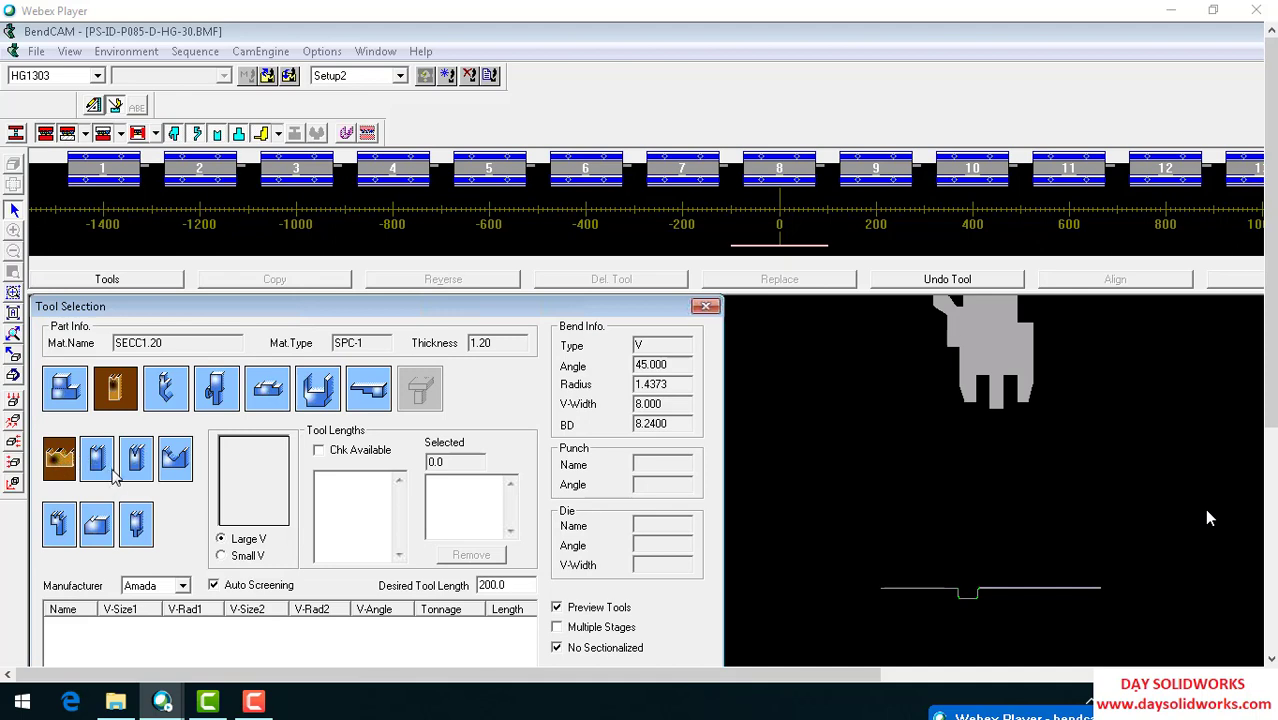
click(140, 515)
click(175, 472)
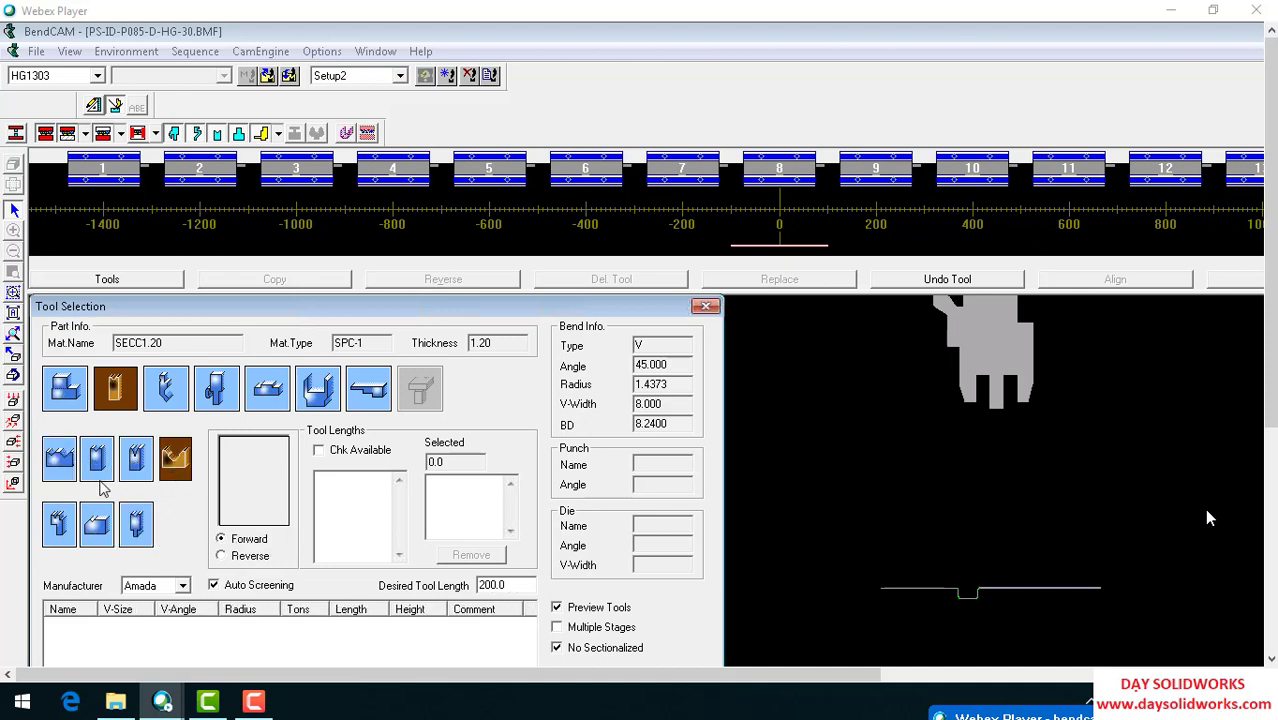
click(100, 470)
click(576, 609)
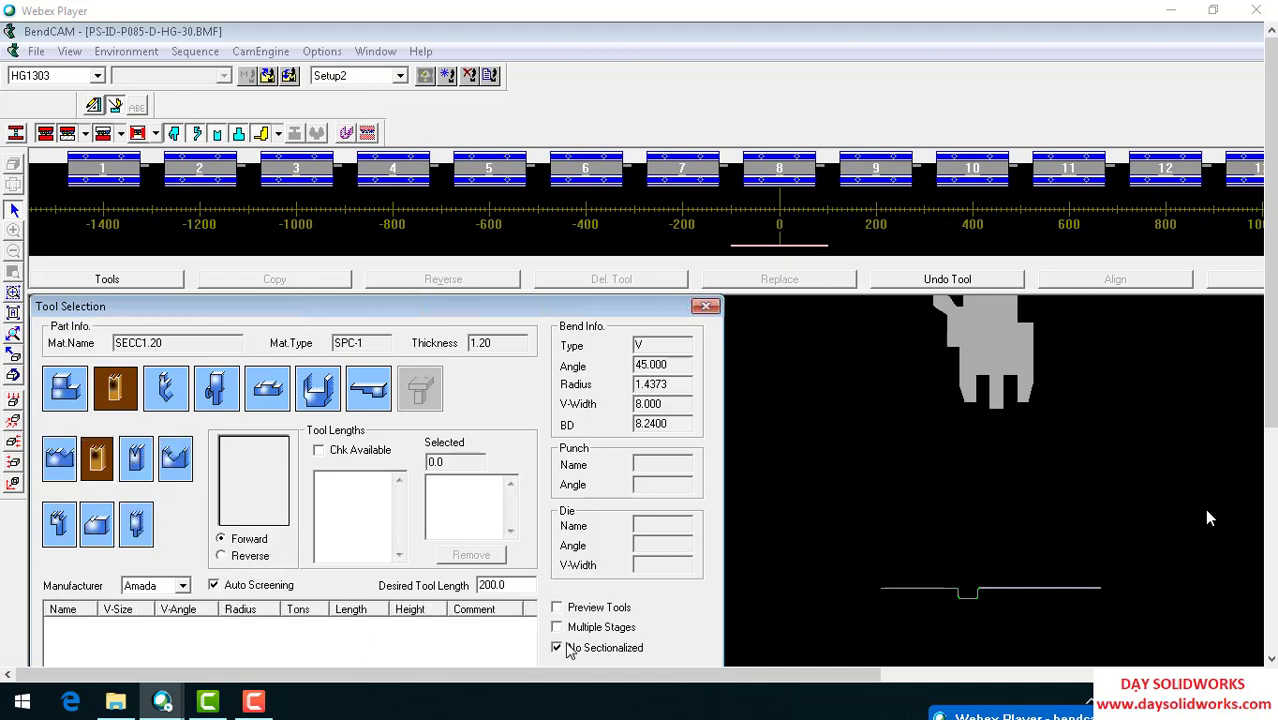
click(564, 648)
Check the remaining die types, turn off Auto Screening, and list the double-V dies
click(66, 466)
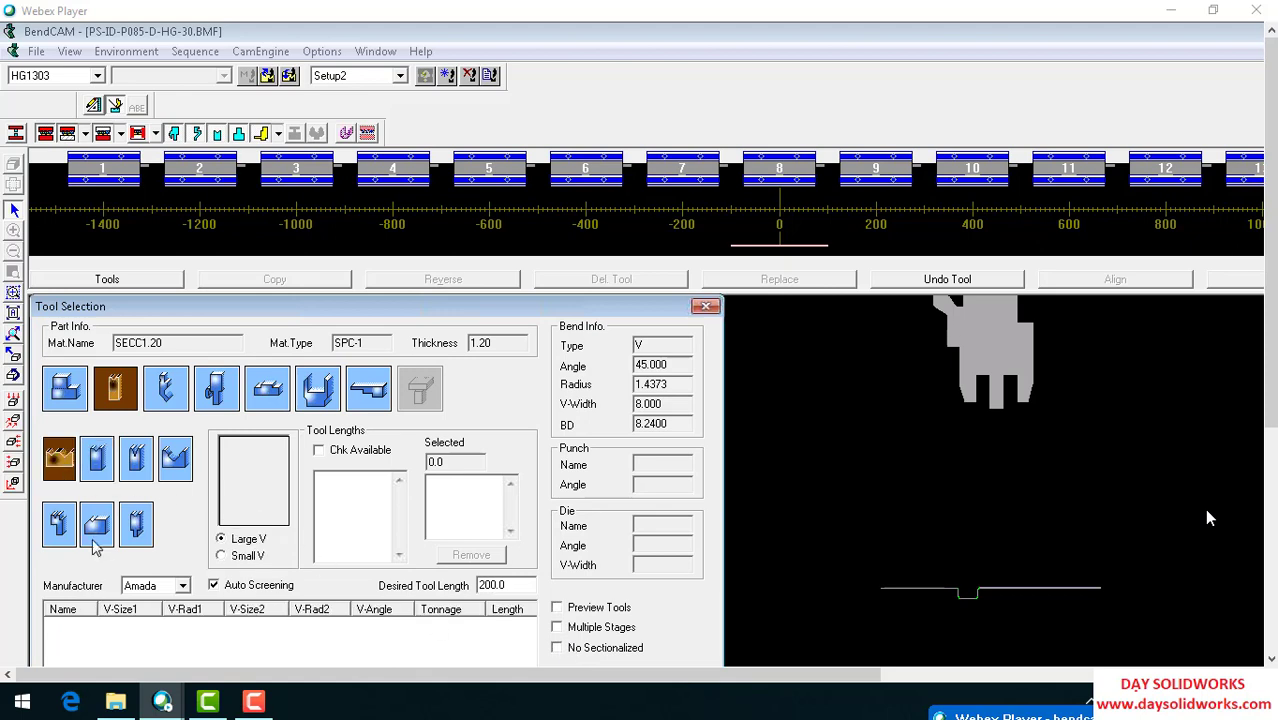
click(110, 466)
click(139, 470)
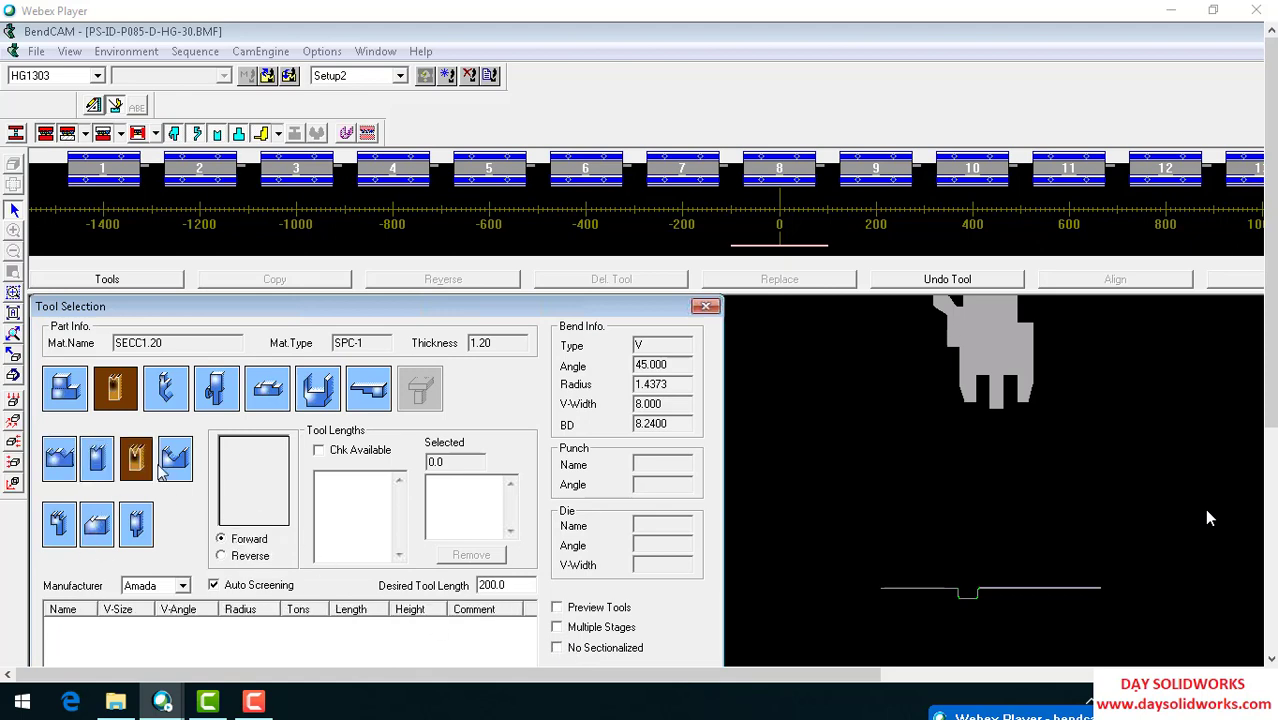
click(170, 470)
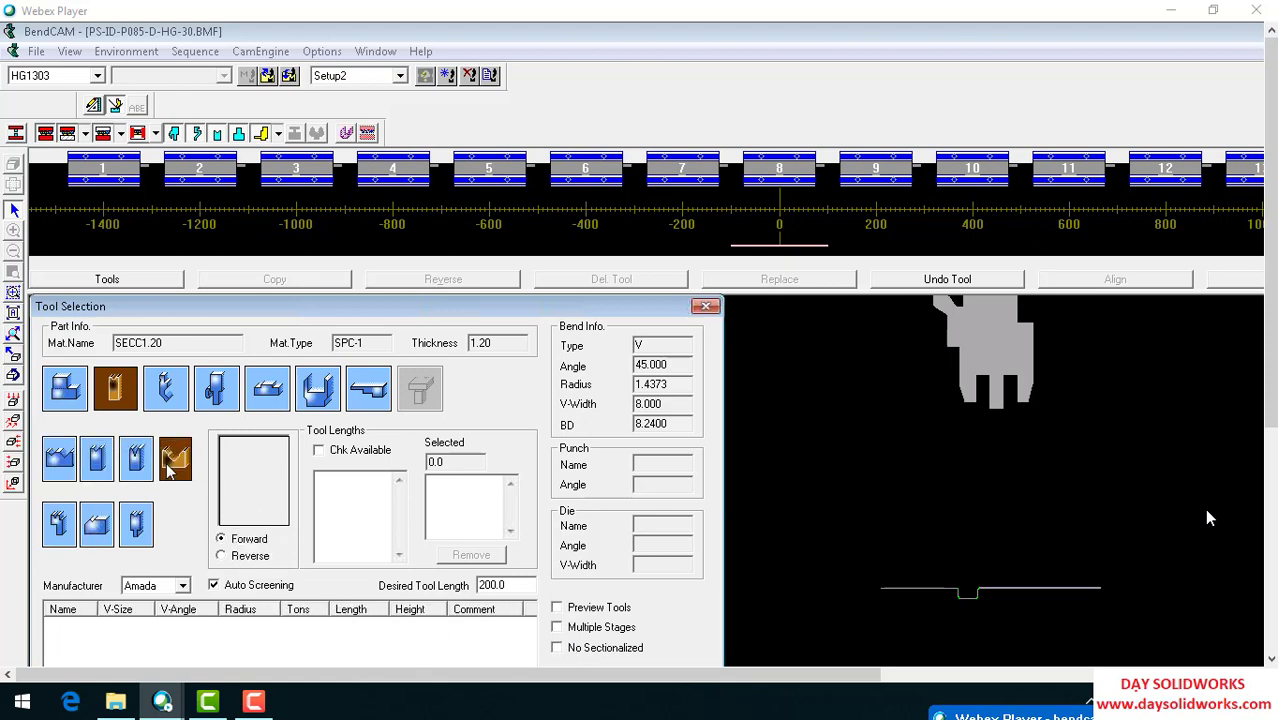
click(226, 588)
click(70, 470)
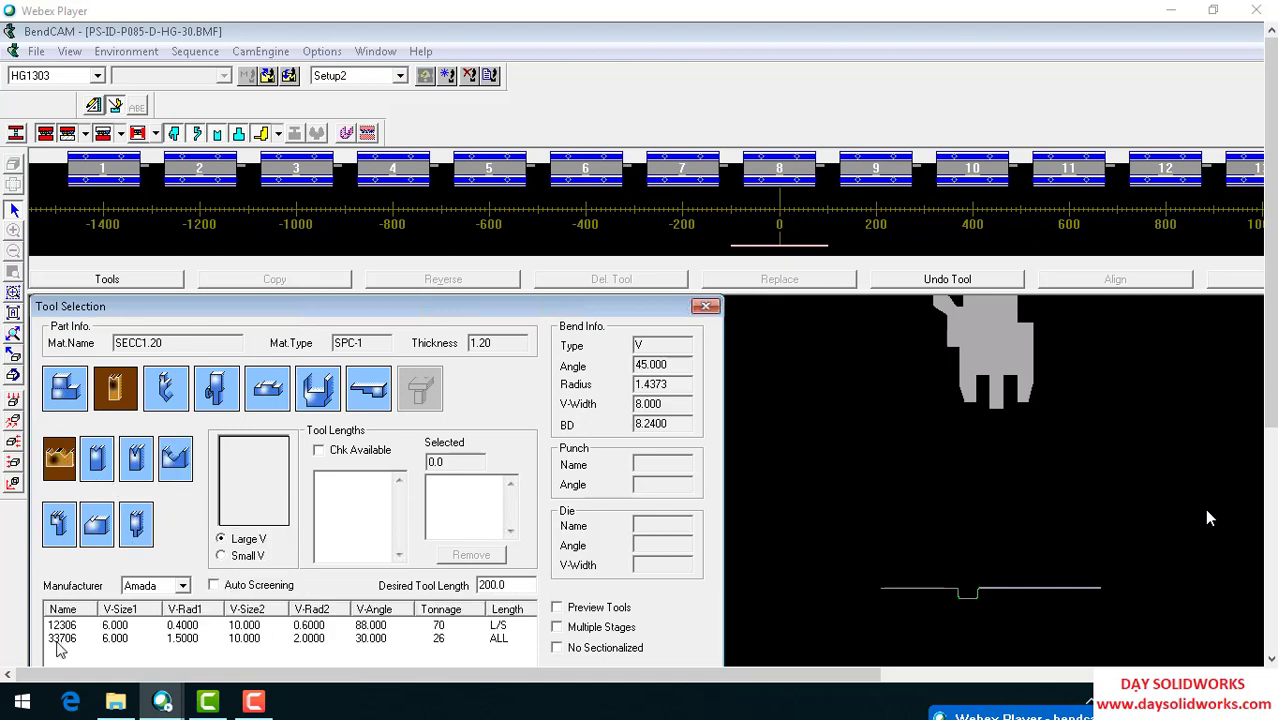
Place double-V die 33706 at 200 mm length, comparing both V sides and using the Large V
click(88, 638)
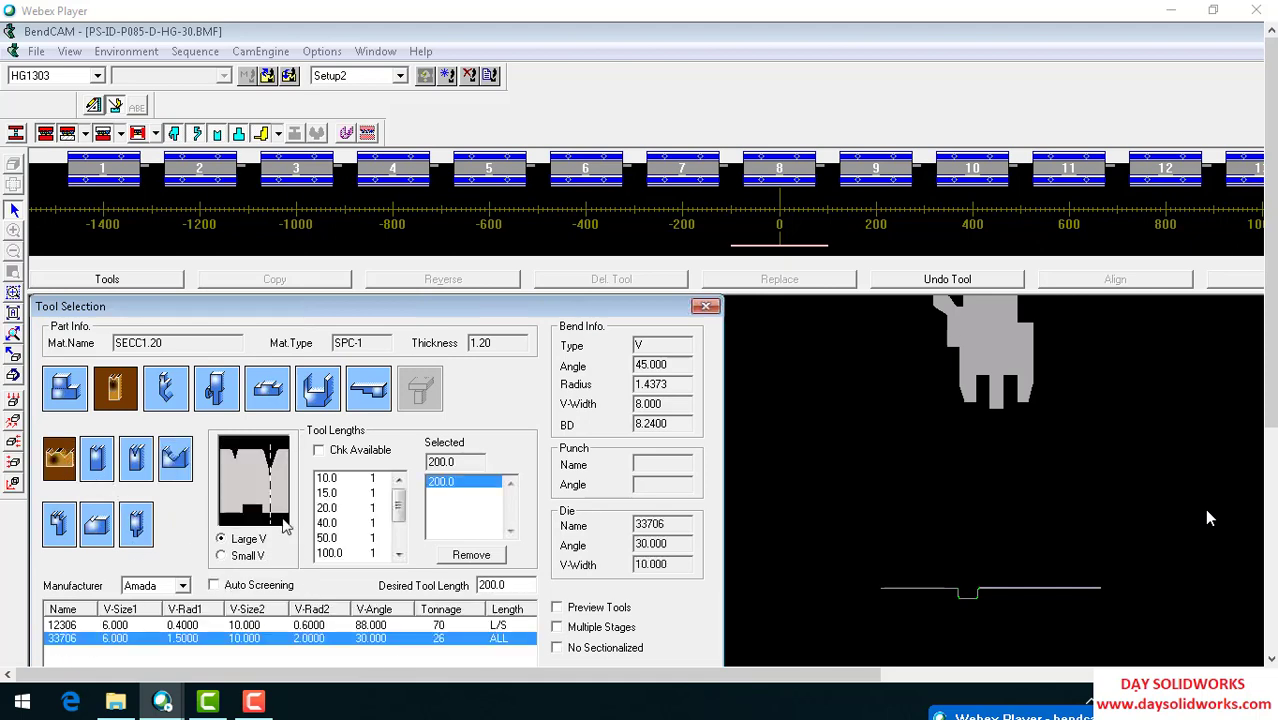
click(222, 553)
click(227, 536)
click(222, 556)
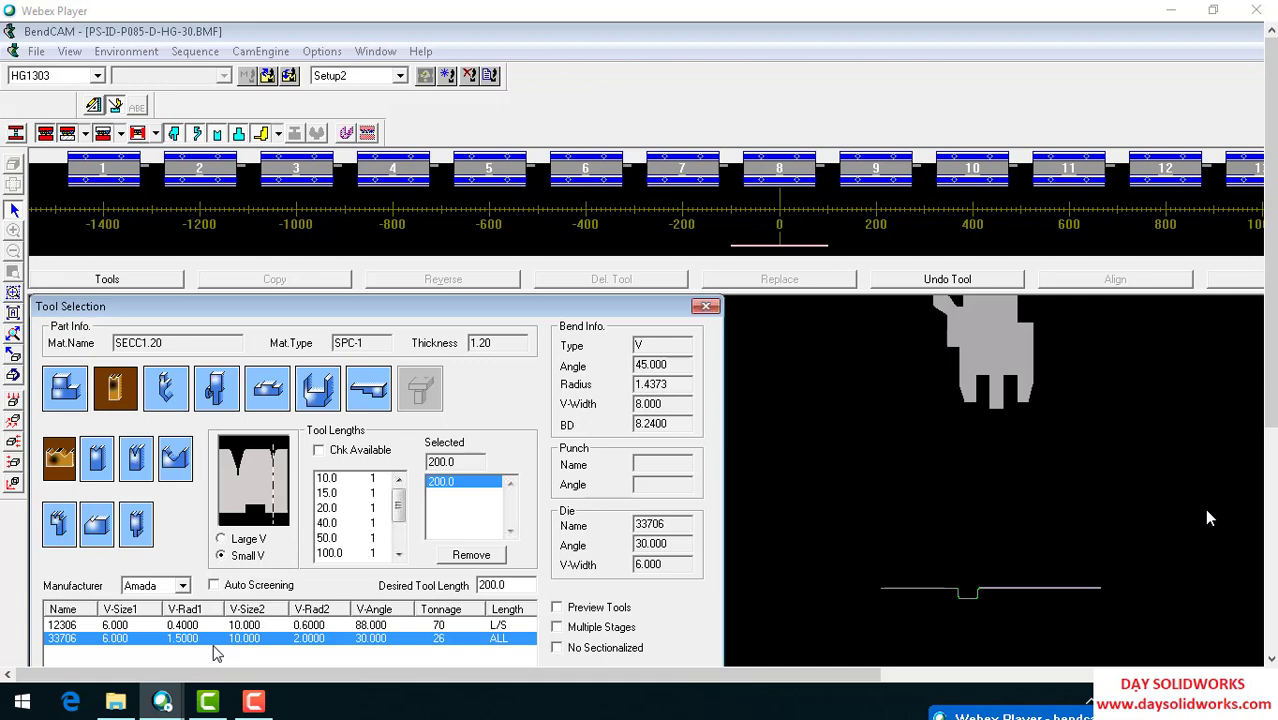
click(222, 540)
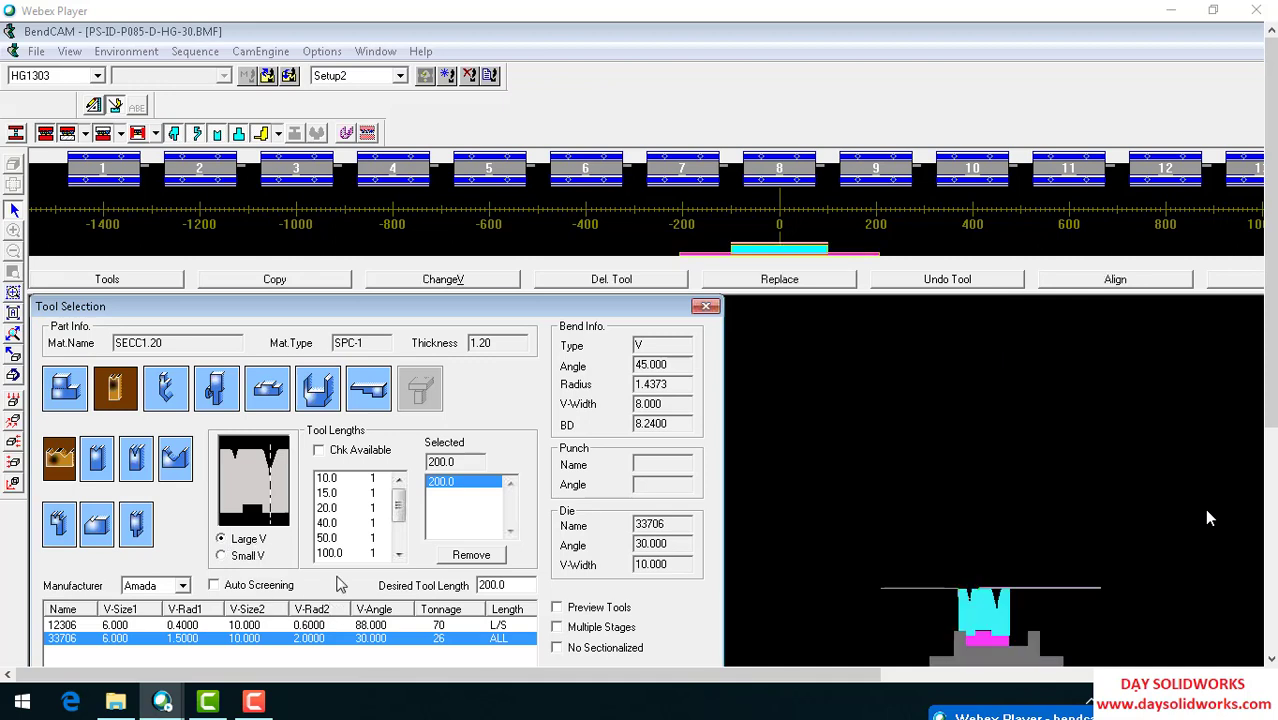
Place the 30-degree straight punch 21000 at 200 mm total length above the die
click(162, 391)
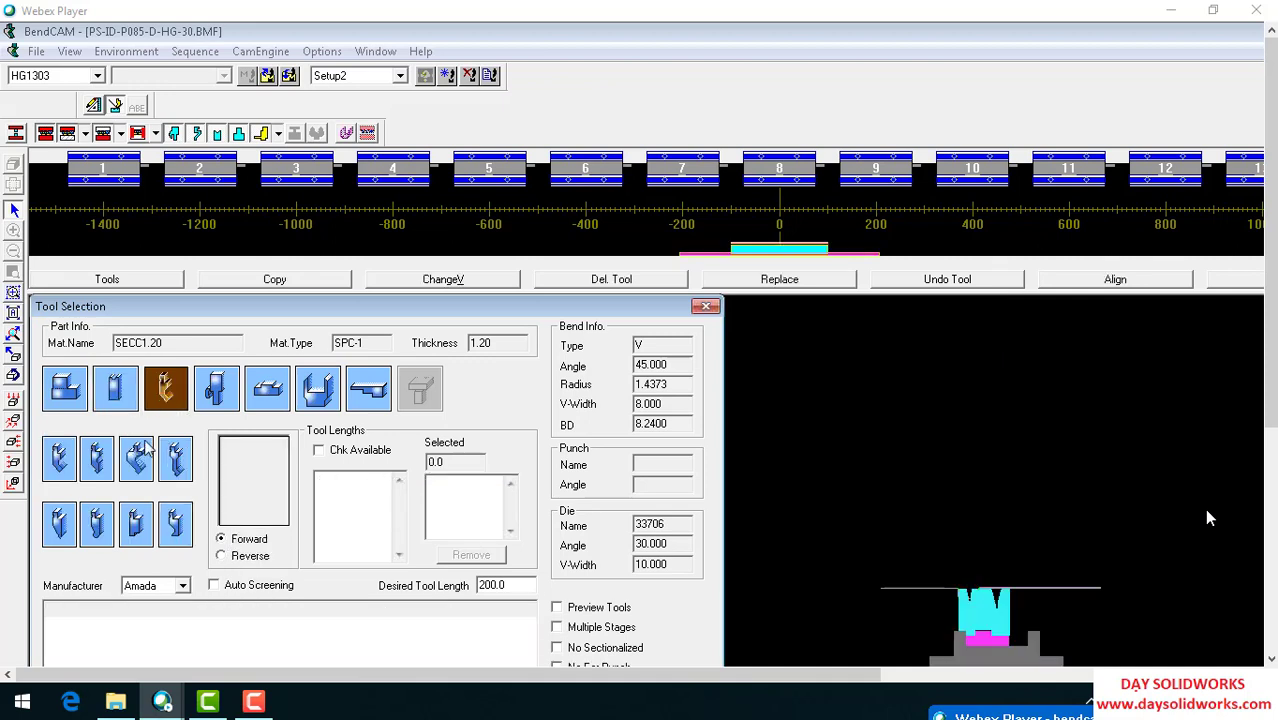
click(62, 530)
click(137, 627)
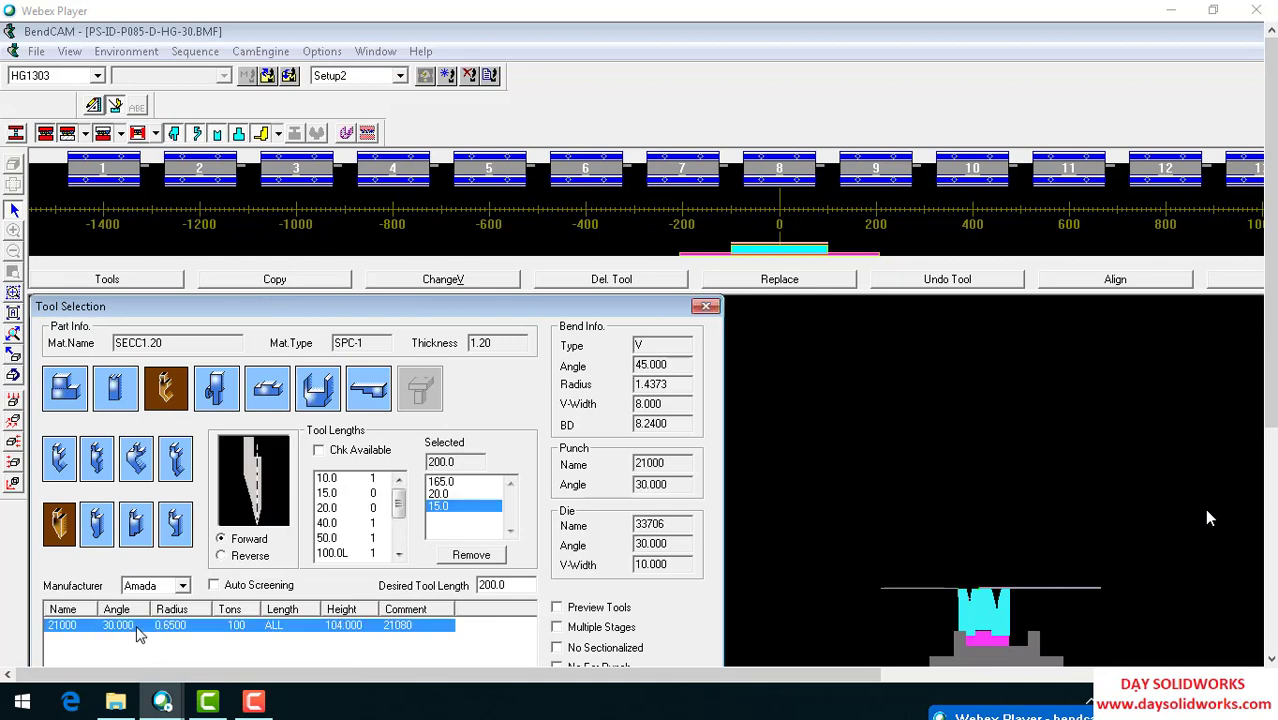
click(1207, 517)
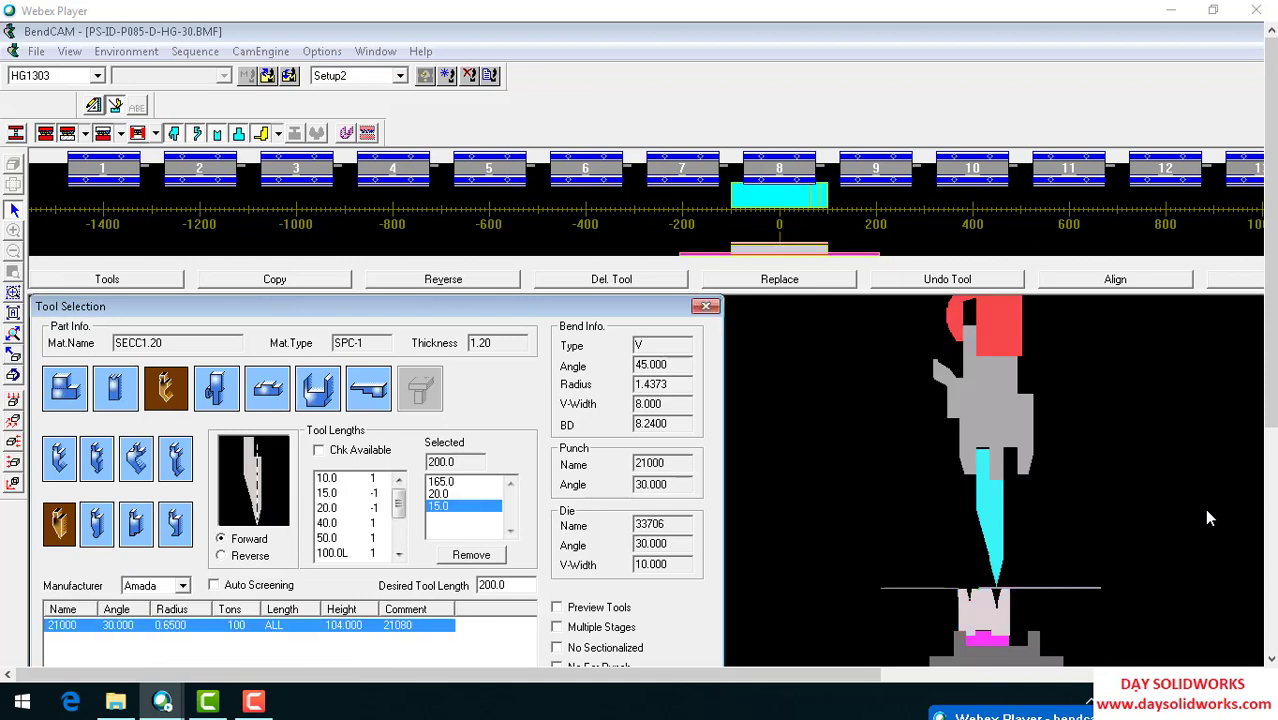
Place die holder 33075 at 410 mm length beneath die 33706
click(72, 398)
click(56, 460)
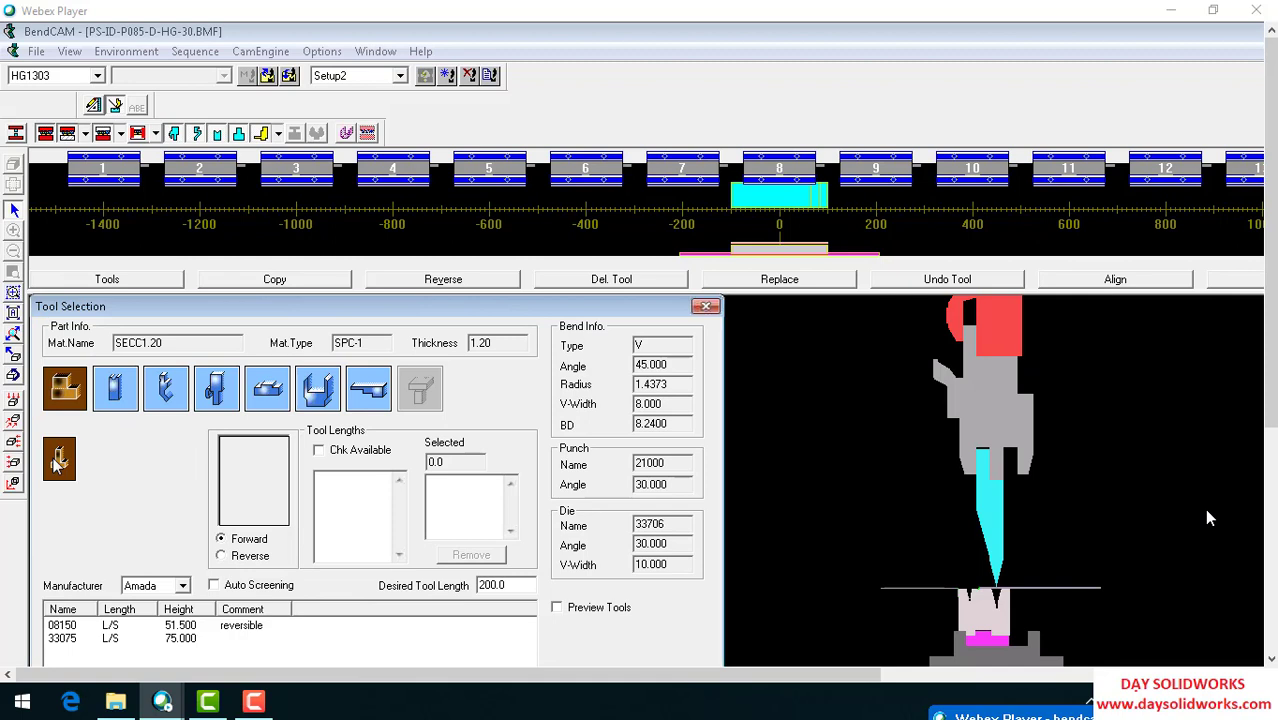
click(90, 638)
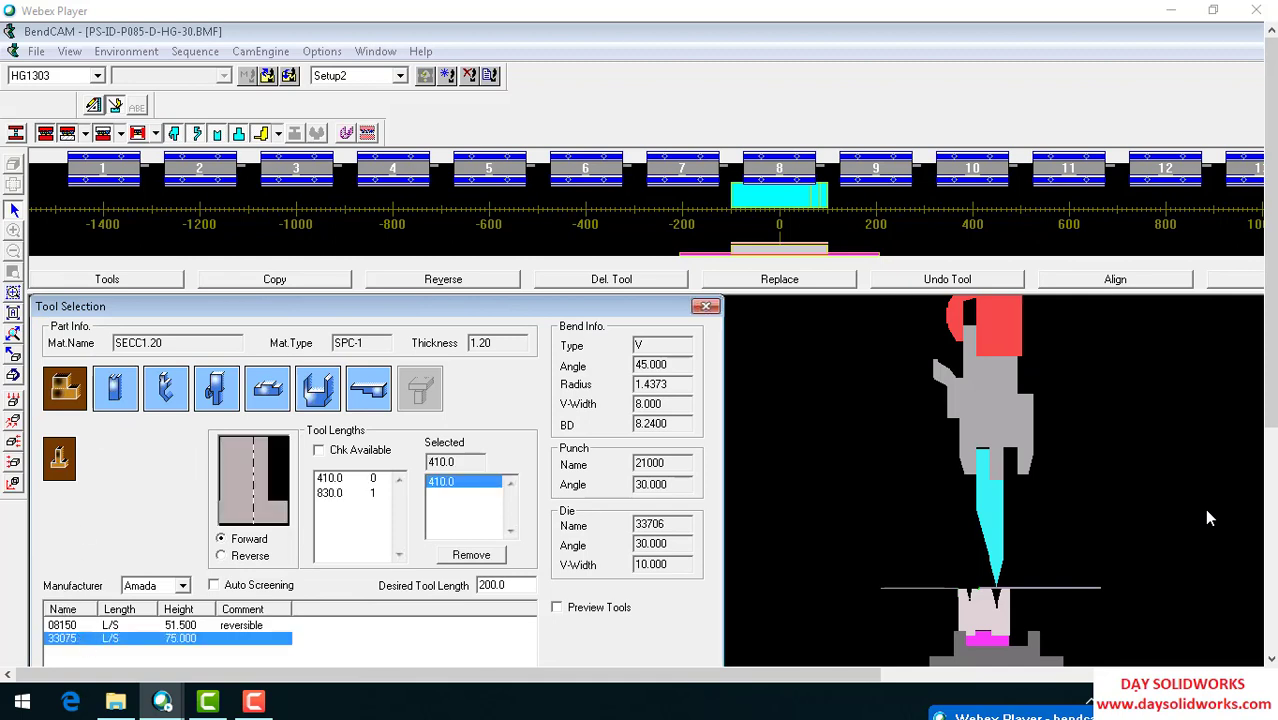
click(1207, 517)
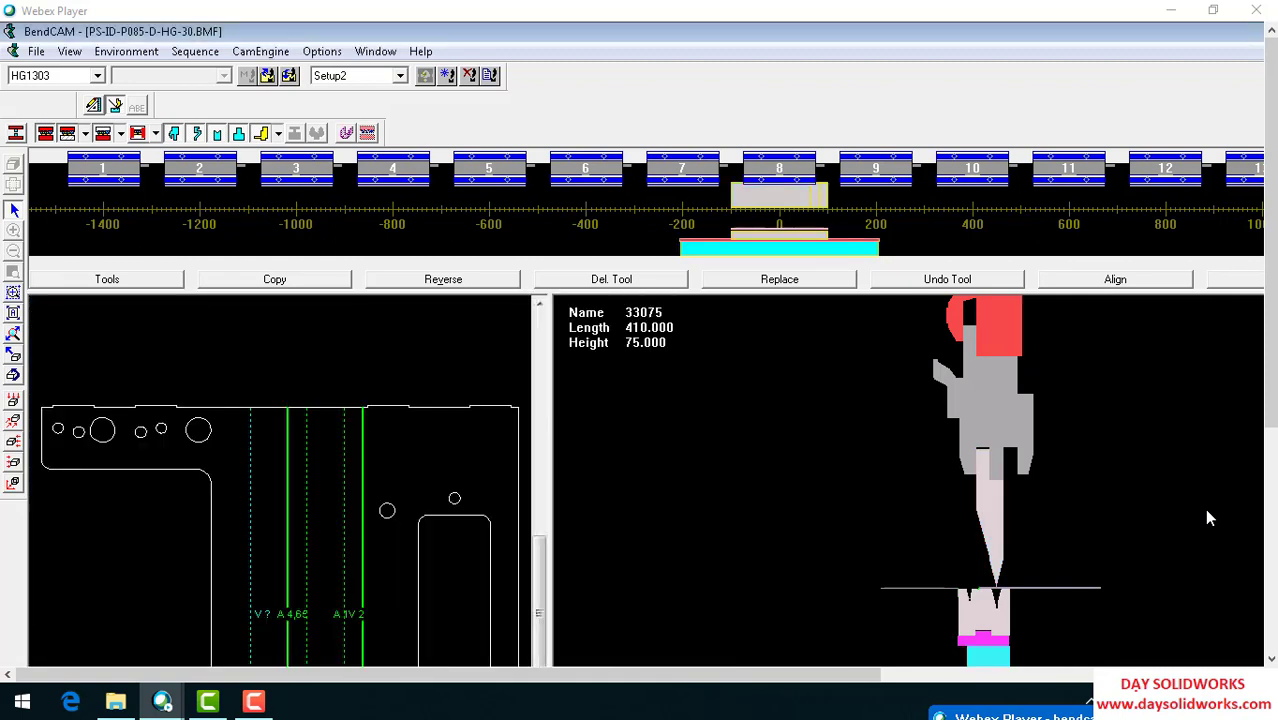
Examine the folded part between the punch and die in a 3D view for clearance
scroll(1040, 615, up, 4)
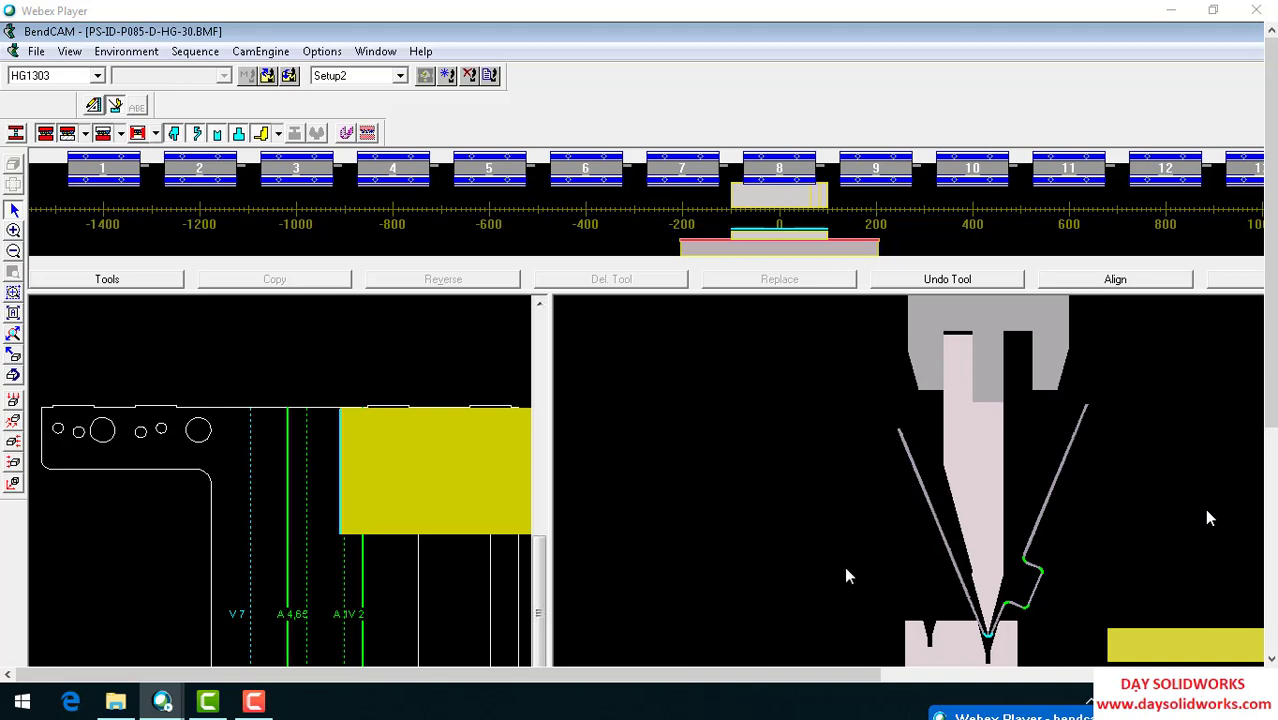
middle_drag(842, 567, 961, 617)
scroll(961, 617, down, 2)
scroll(961, 617, down, 2)
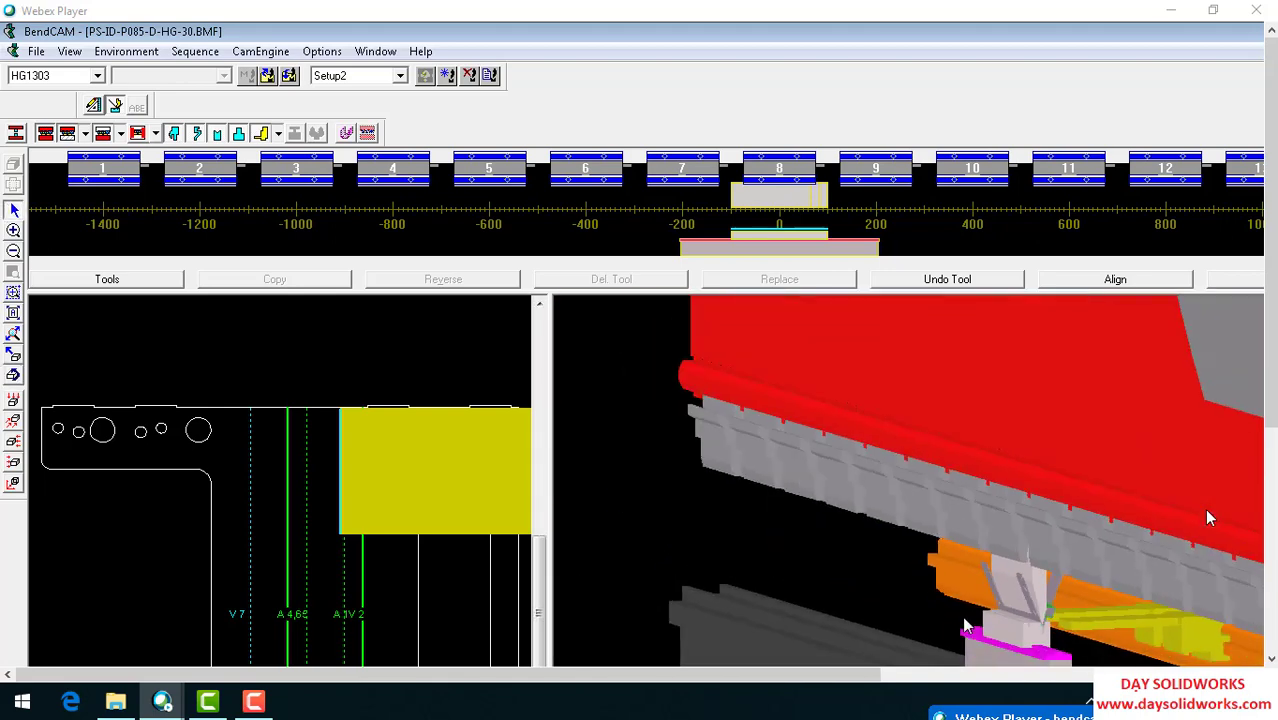
scroll(868, 568, up, 1)
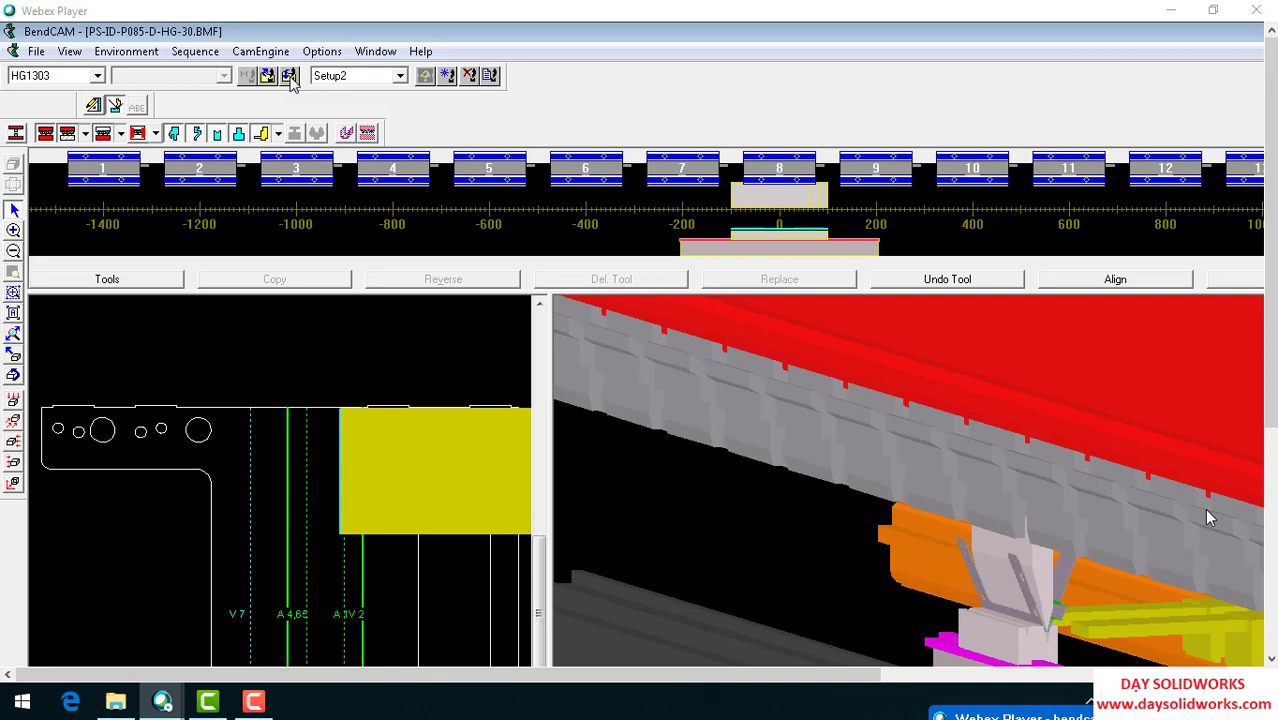
Save the tool setup to the Desktop as 01.tls
click(289, 77)
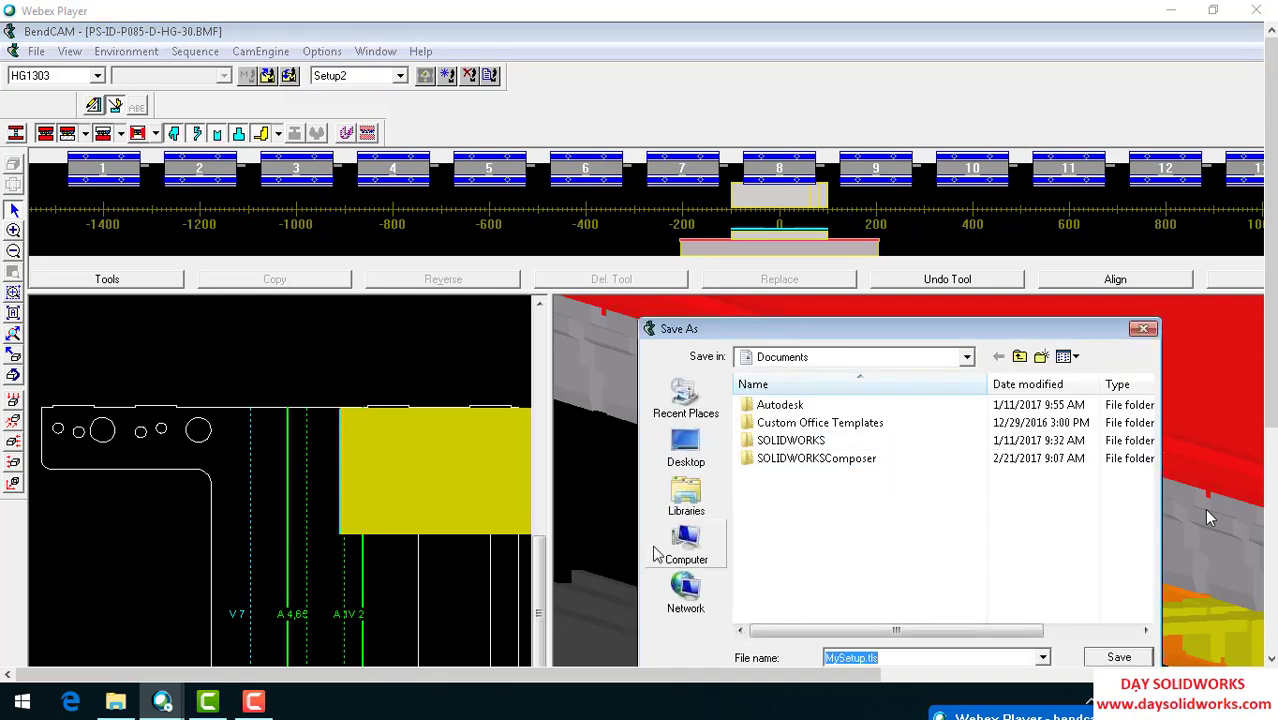
click(686, 548)
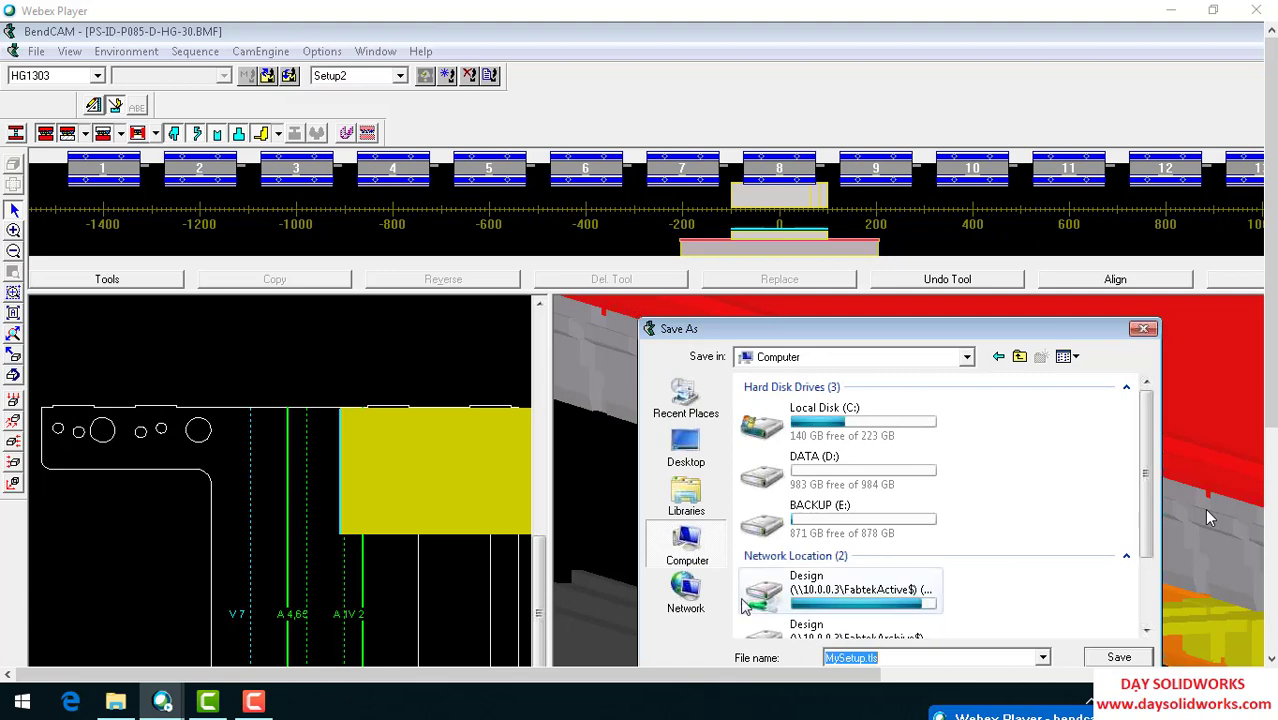
click(686, 450)
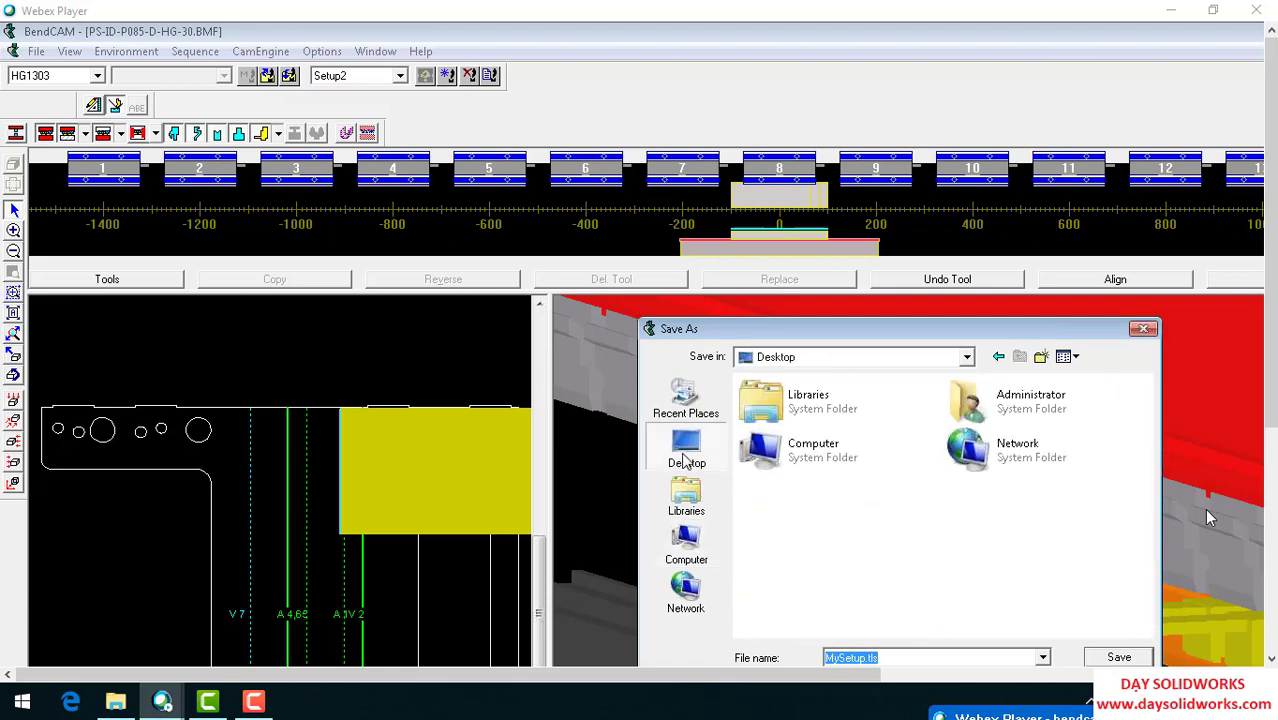
click(866, 657)
key(BackSpace)
key(BackSpace)
key(BackSpace)
key(BackSpace)
key(BackSpace)
key(BackSpace)
key(BackSpace)
text(01)
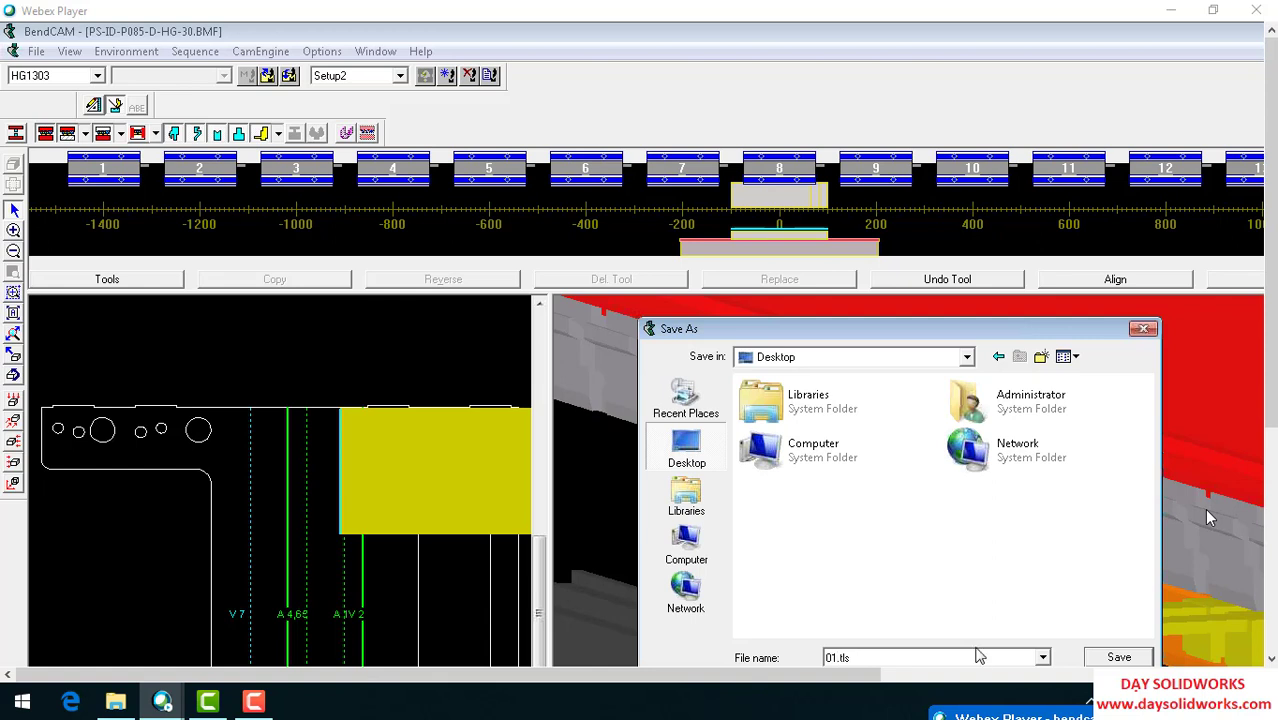
key(Return)
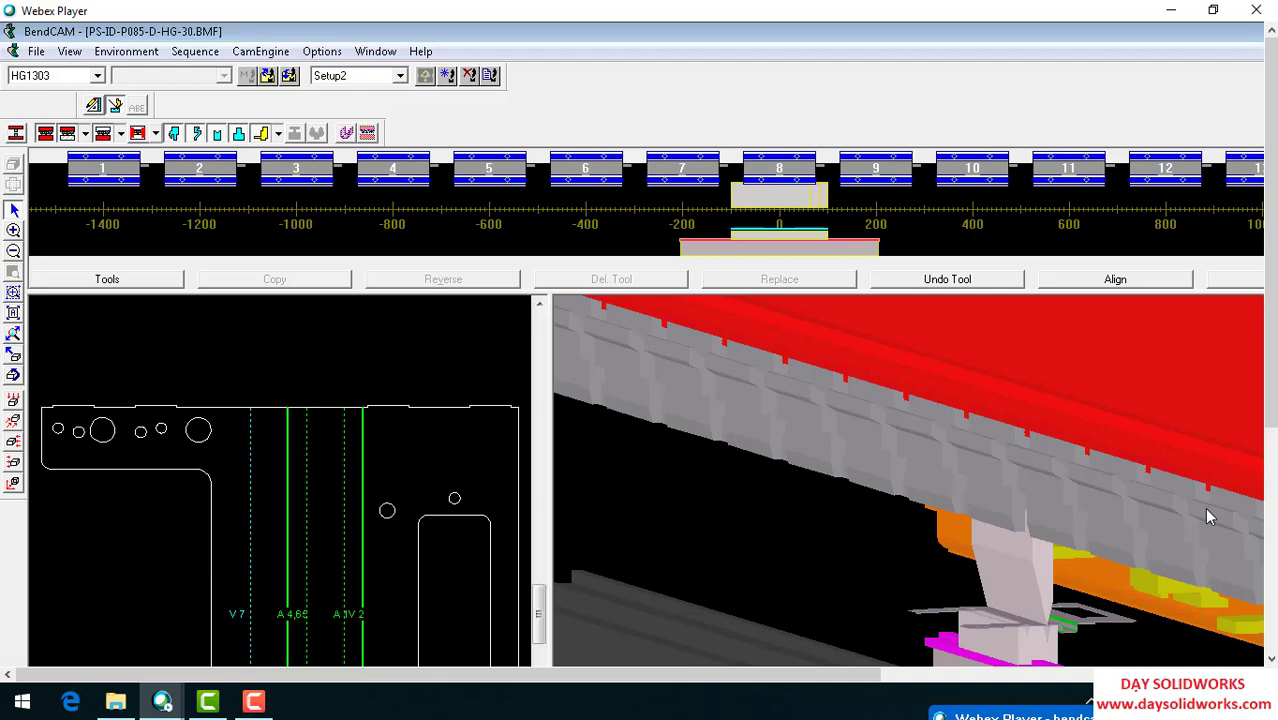
Reopen the tool selection for Setup2
click(105, 279)
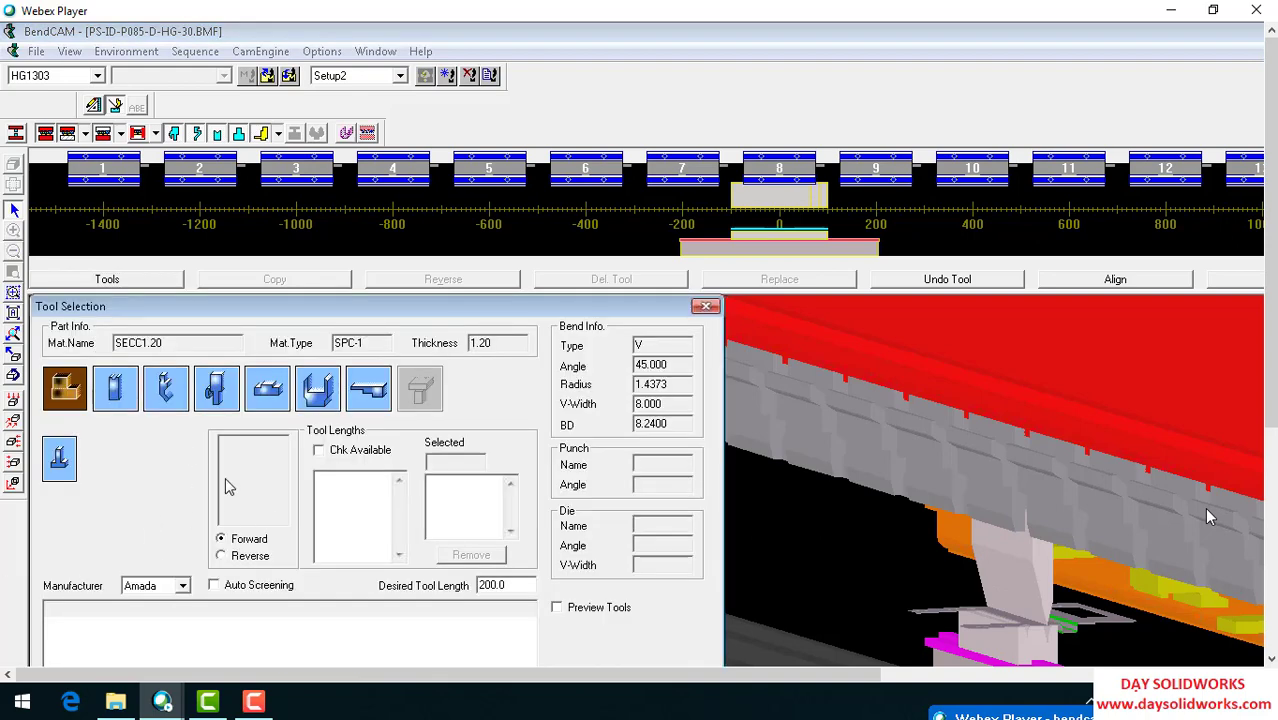